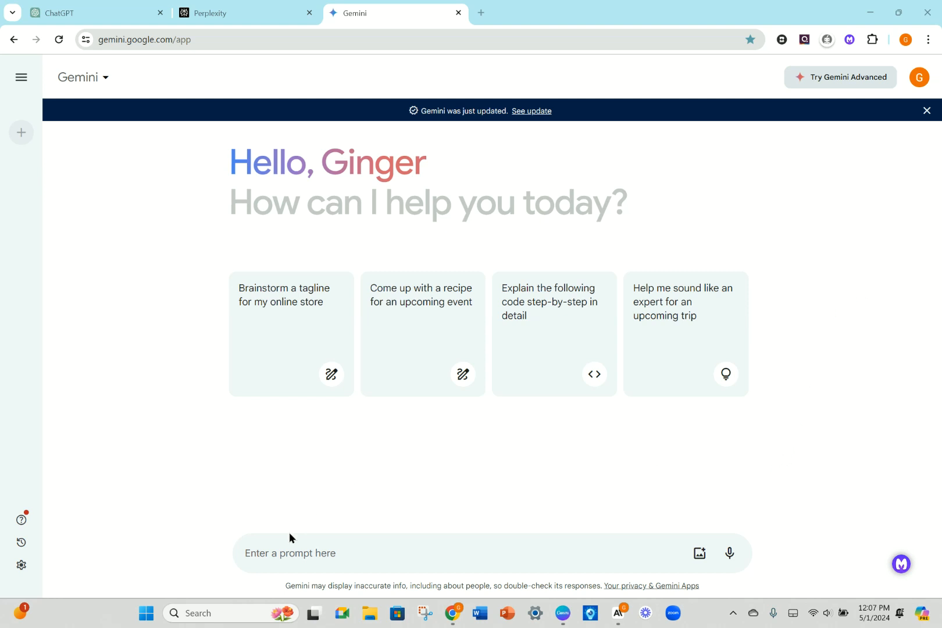
Step: Dictate a prompt for a one-page, second-grade-level superhero story about a girl who loves alligators and orange, including five OA words and five EA words
{"action": "left_click", "coordinate": [282, 552]}
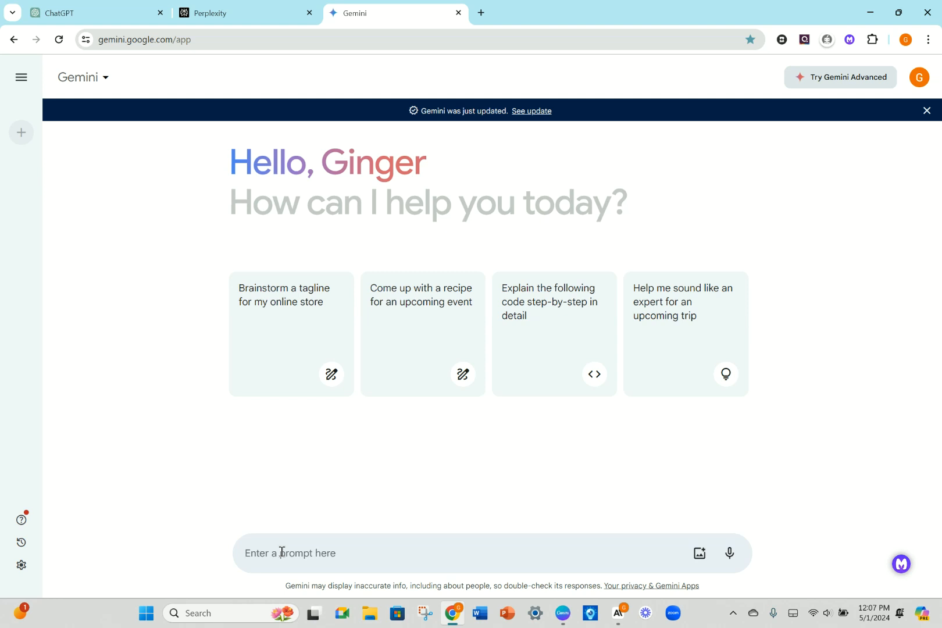
{"action": "left_click", "coordinate": [730, 556]}
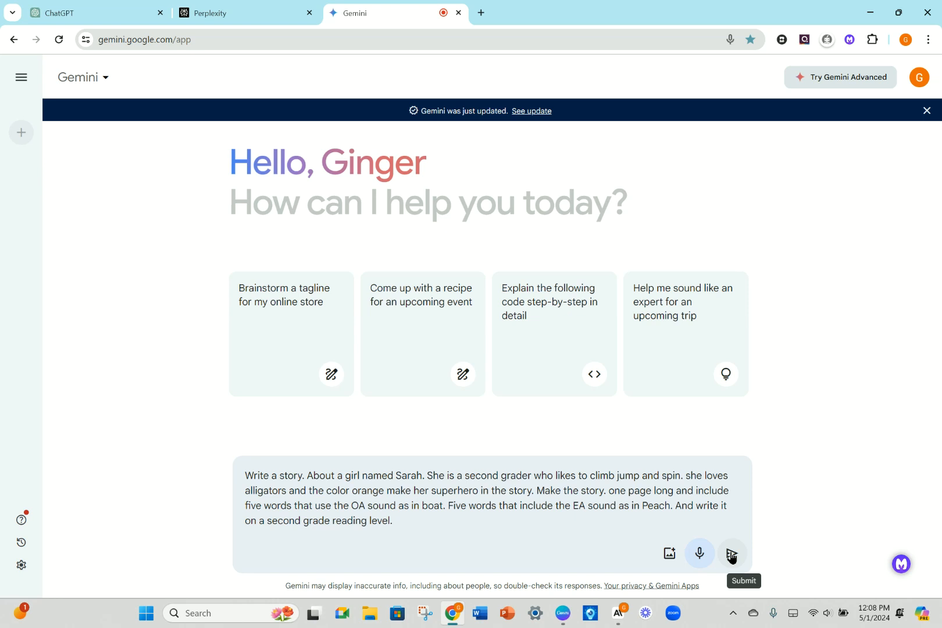
{"action": "left_click", "coordinate": [699, 553]}
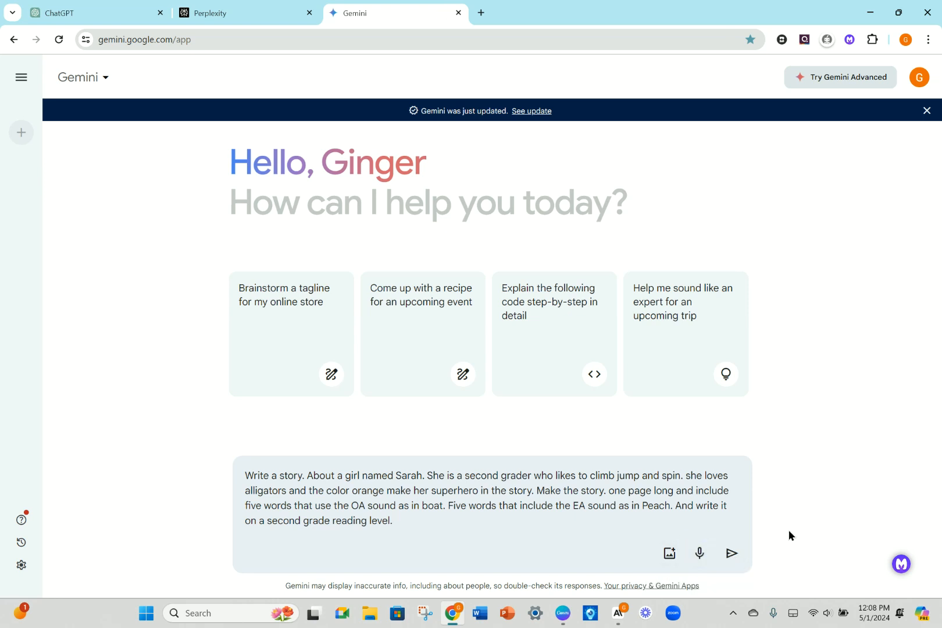
Step: Correct the spelling of the girl's name in the dictated story prompt and submit it
{"action": "left_click", "coordinate": [411, 476]}
{"action": "type", "text": "i"}
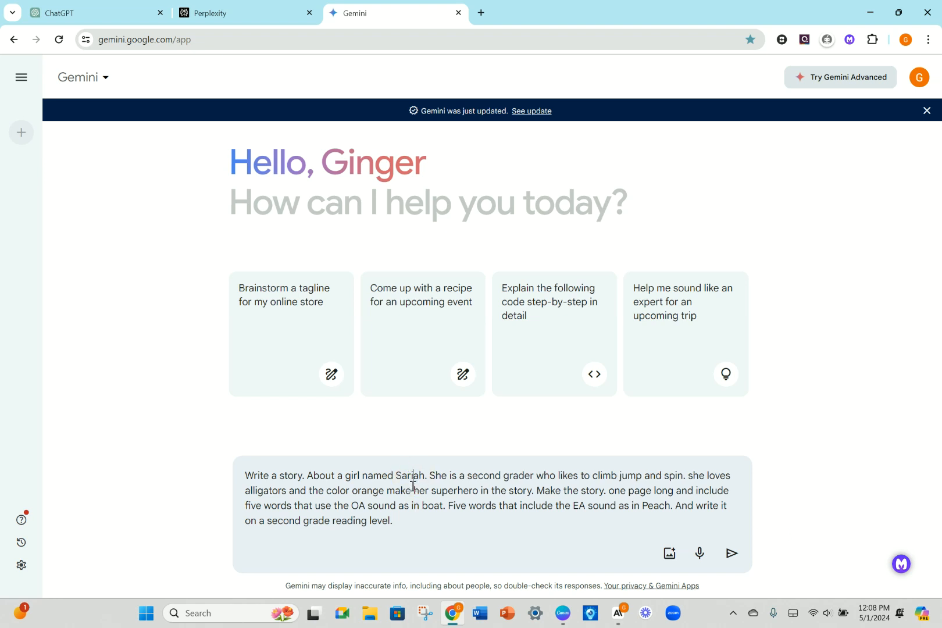
{"action": "key", "text": "Delete"}
{"action": "key", "text": "Delete"}
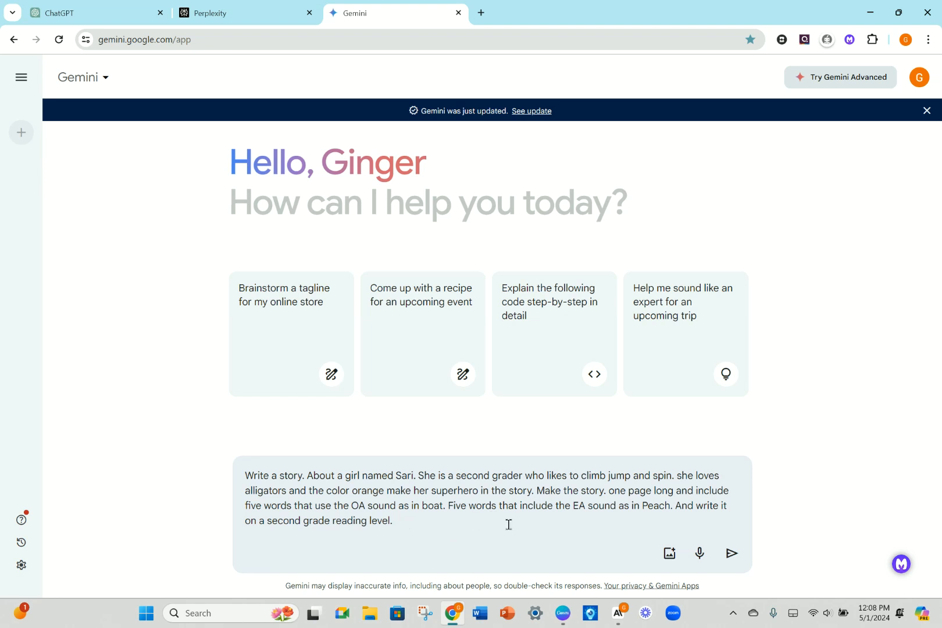
{"action": "left_click", "coordinate": [466, 523]}
{"action": "left_click", "coordinate": [730, 555]}
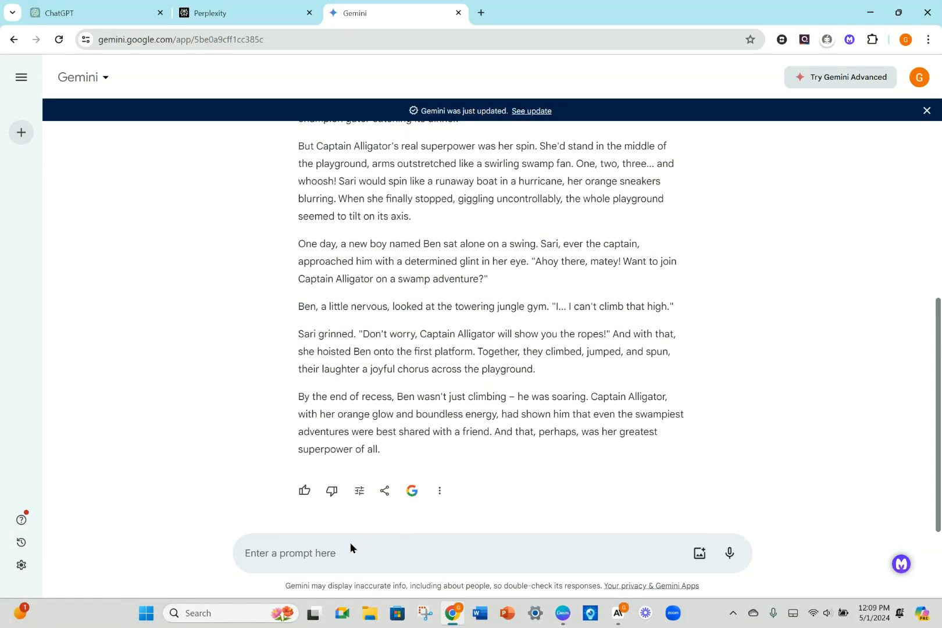
Step: Dictate and submit the follow-up "List the words that you included that used the OA and EA sound."
{"action": "left_click", "coordinate": [318, 554]}
{"action": "left_click", "coordinate": [730, 553]}
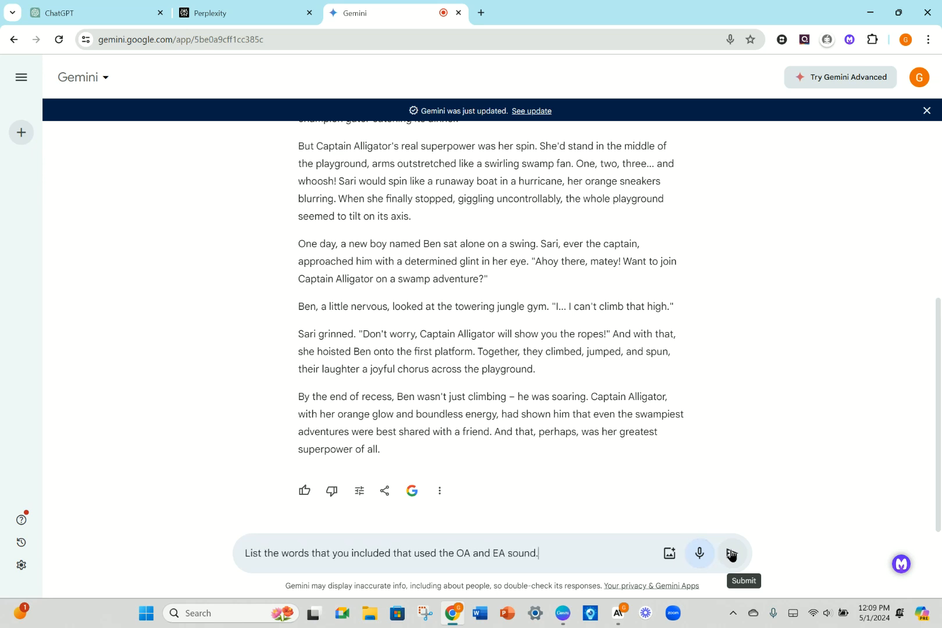
{"action": "left_click", "coordinate": [701, 553]}
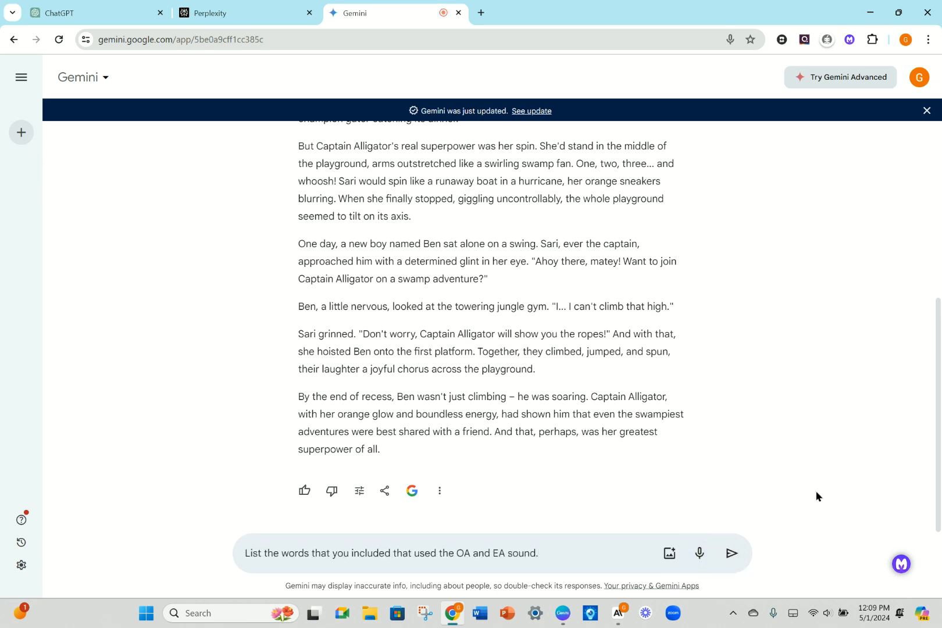
{"action": "left_click", "coordinate": [732, 552]}
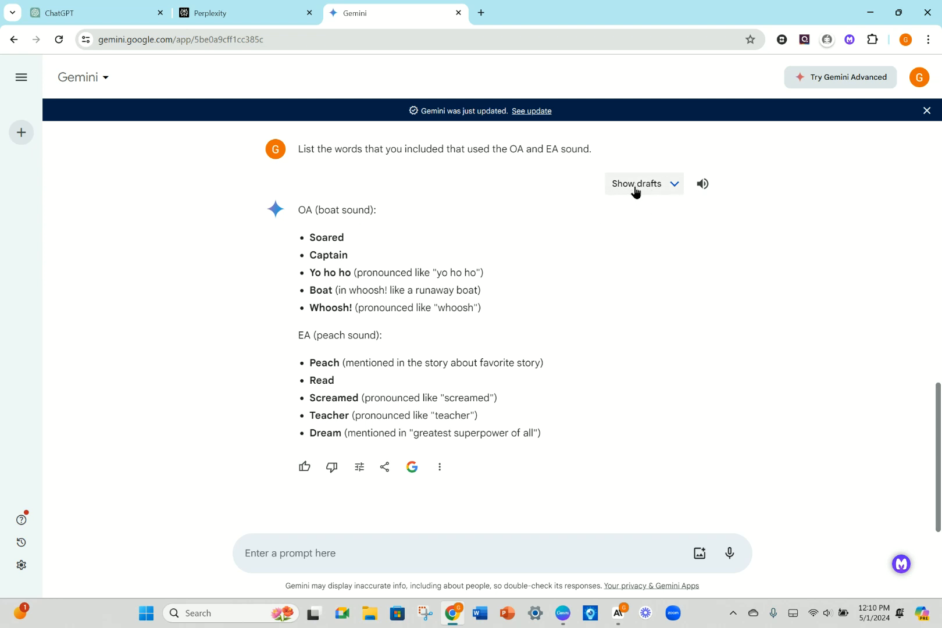
Step: Show the alternative drafts of the word list and review Draft 2 and Draft 3
{"action": "left_click", "coordinate": [661, 190]}
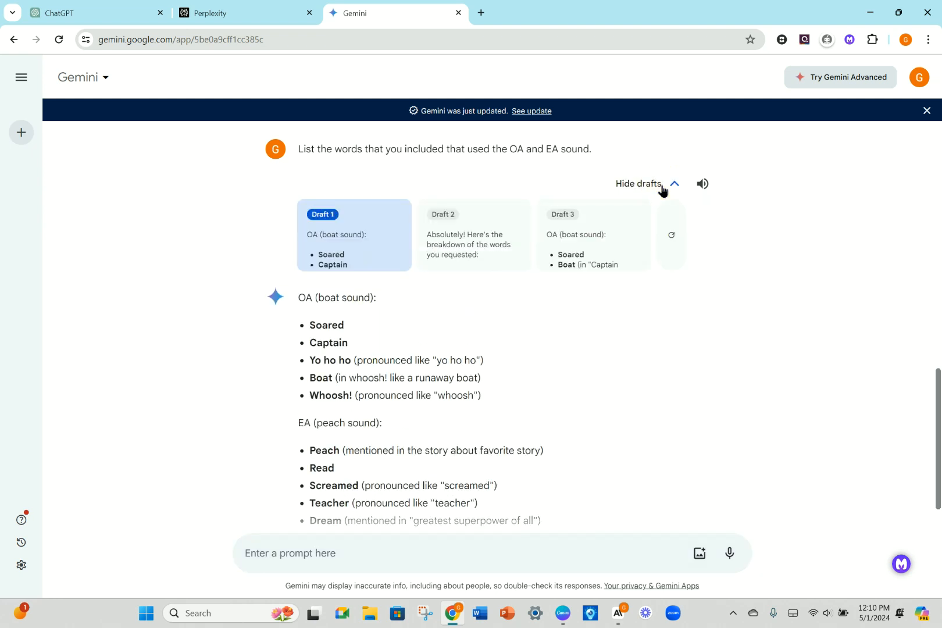
{"action": "left_click", "coordinate": [661, 186]}
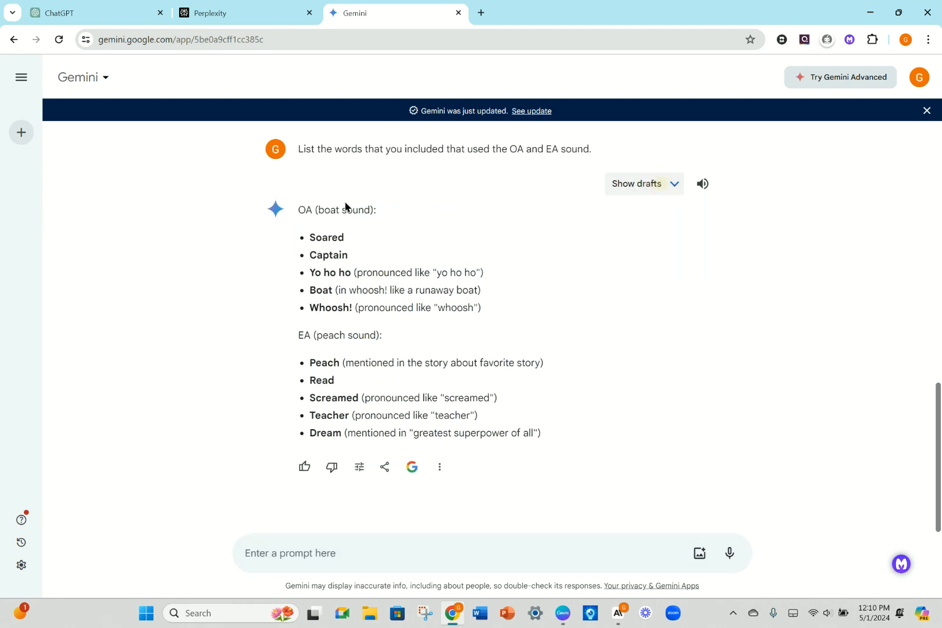
{"action": "left_click", "coordinate": [647, 183]}
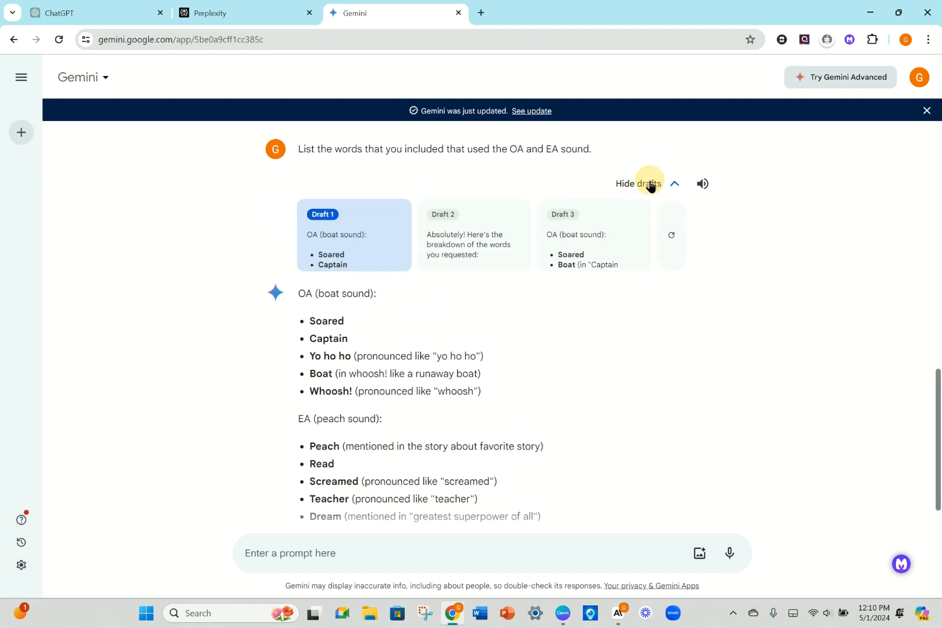
{"action": "left_click", "coordinate": [484, 233]}
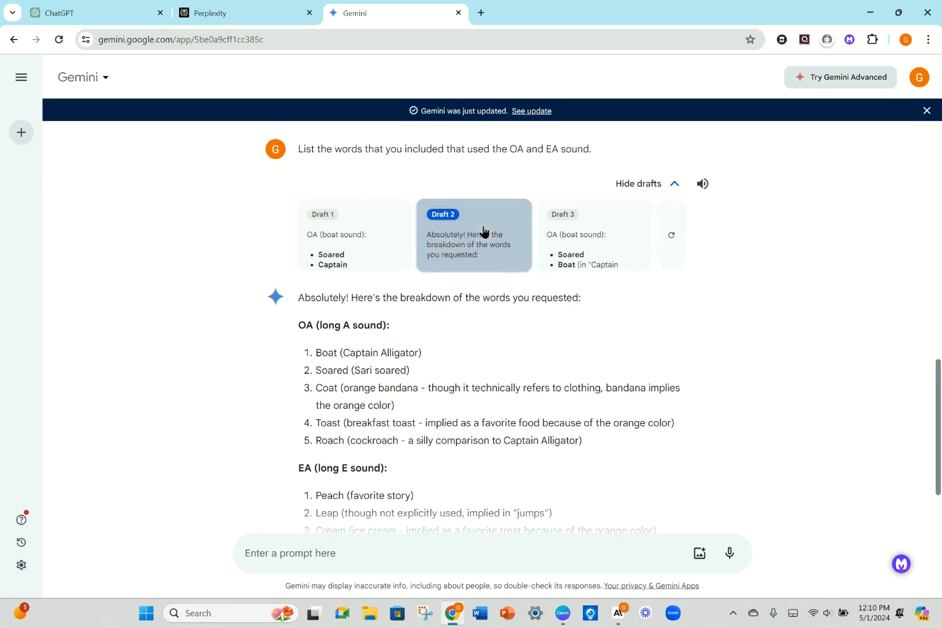
{"action": "left_click", "coordinate": [572, 232]}
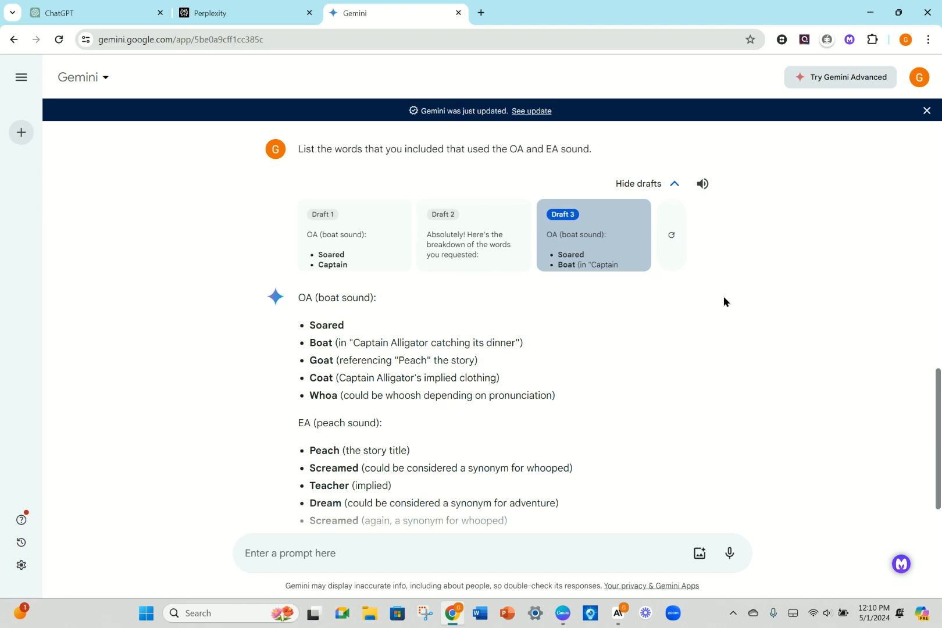
{"action": "scroll", "coordinate": [723, 296], "scroll_direction": "down", "scroll_amount": 1}
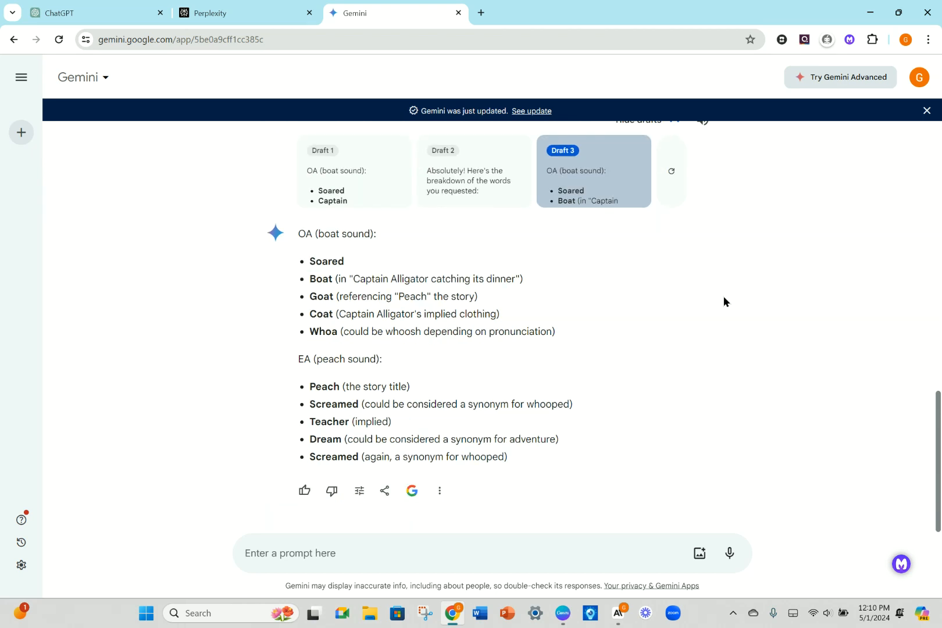
Step: Expand the original story prompt at the start of the conversation and copy its full text
{"action": "scroll", "coordinate": [724, 296], "scroll_direction": "up", "scroll_amount": 10}
{"action": "scroll", "coordinate": [723, 296], "scroll_direction": "up", "scroll_amount": 2}
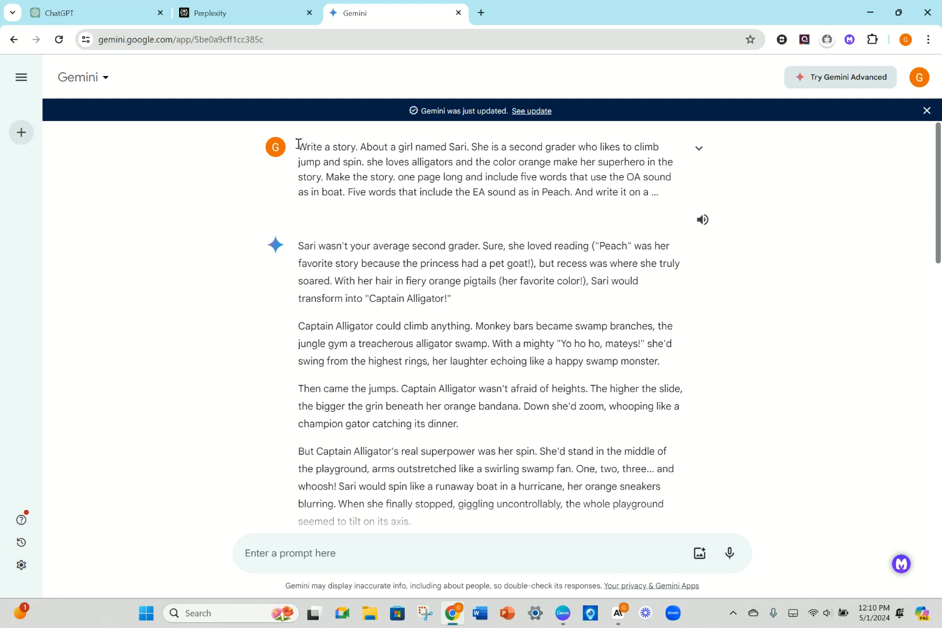
{"action": "left_click_drag", "start_coordinate": [298, 144], "coordinate": [674, 194]}
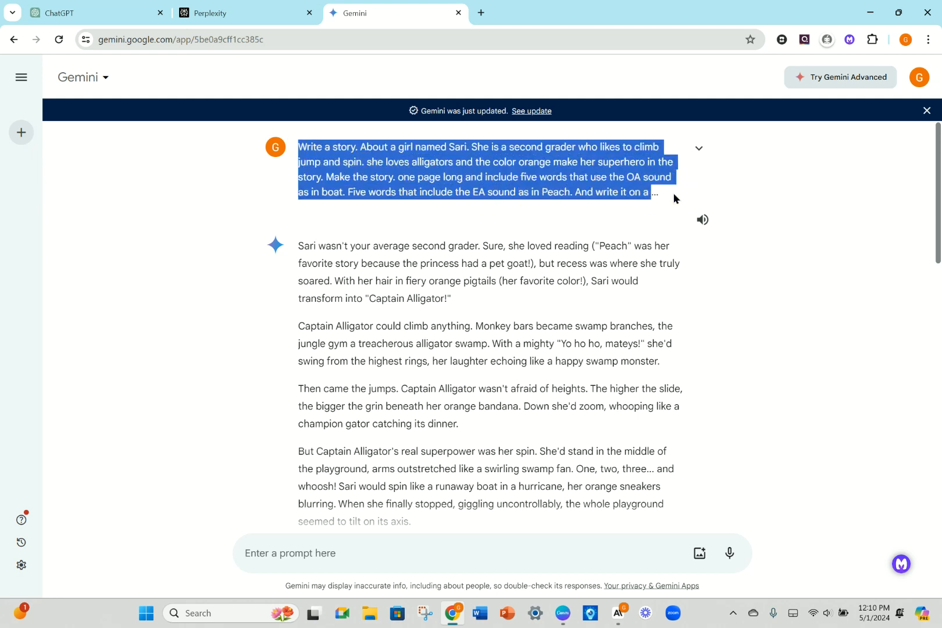
{"action": "left_click", "coordinate": [752, 167]}
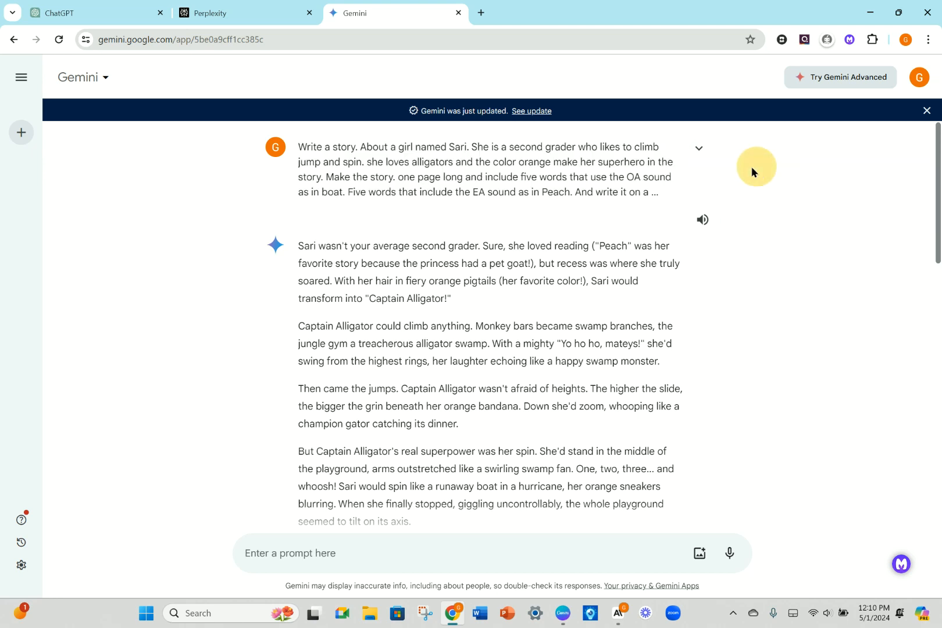
{"action": "left_click", "coordinate": [698, 150]}
{"action": "left_click_drag", "start_coordinate": [297, 147], "coordinate": [458, 220]}
{"action": "key", "text": "ctrl+c"}
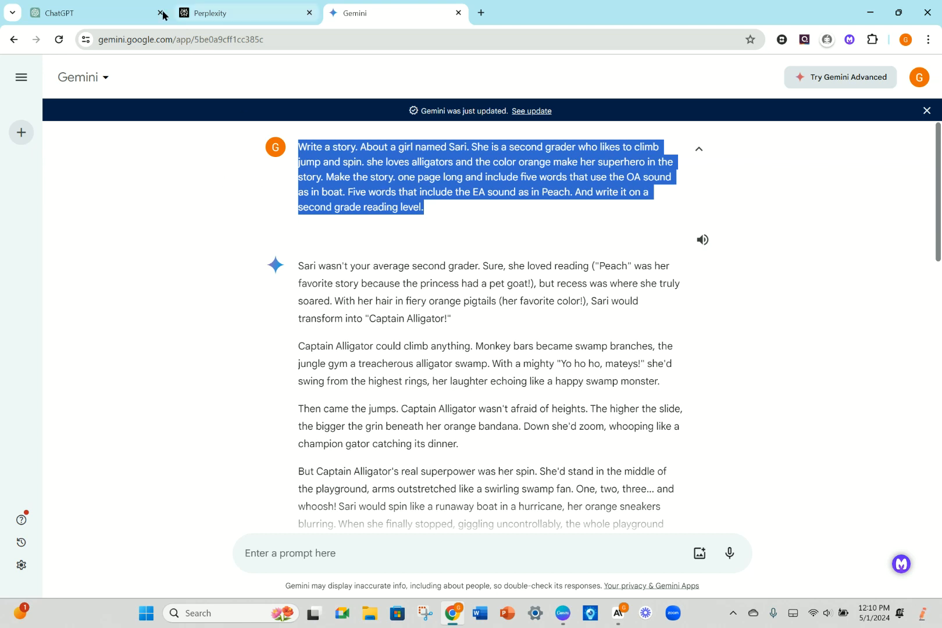
Step: Switch to ChatGPT and submit the copied story prompt there
{"action": "left_click", "coordinate": [120, 16]}
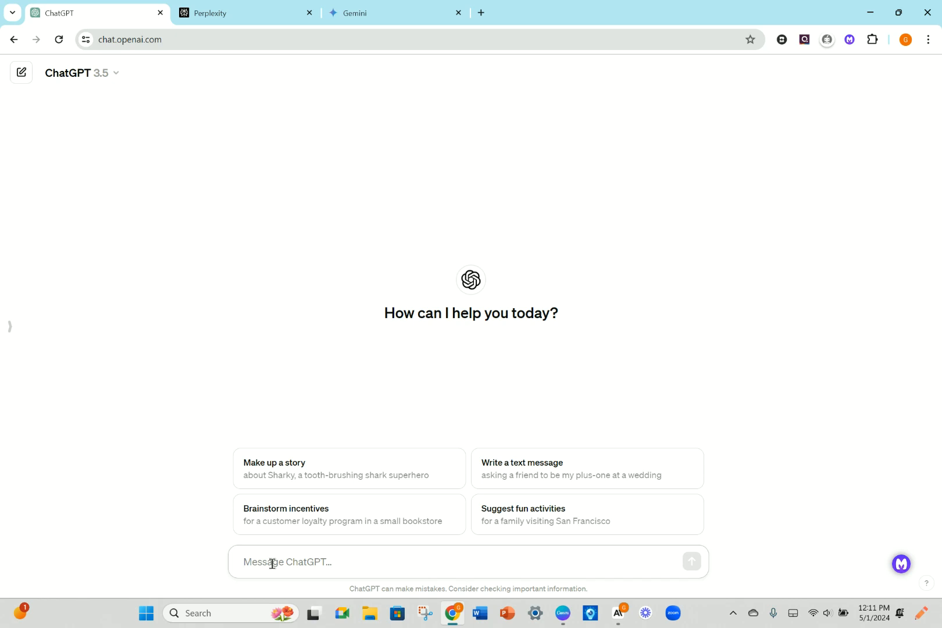
{"action": "key", "text": "ctrl+v"}
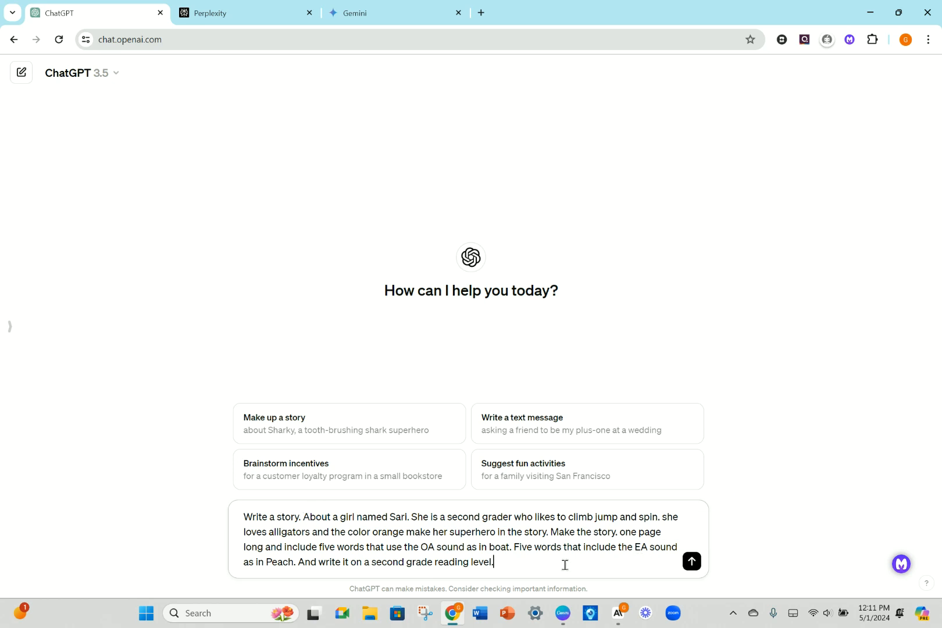
{"action": "left_click", "coordinate": [692, 561]}
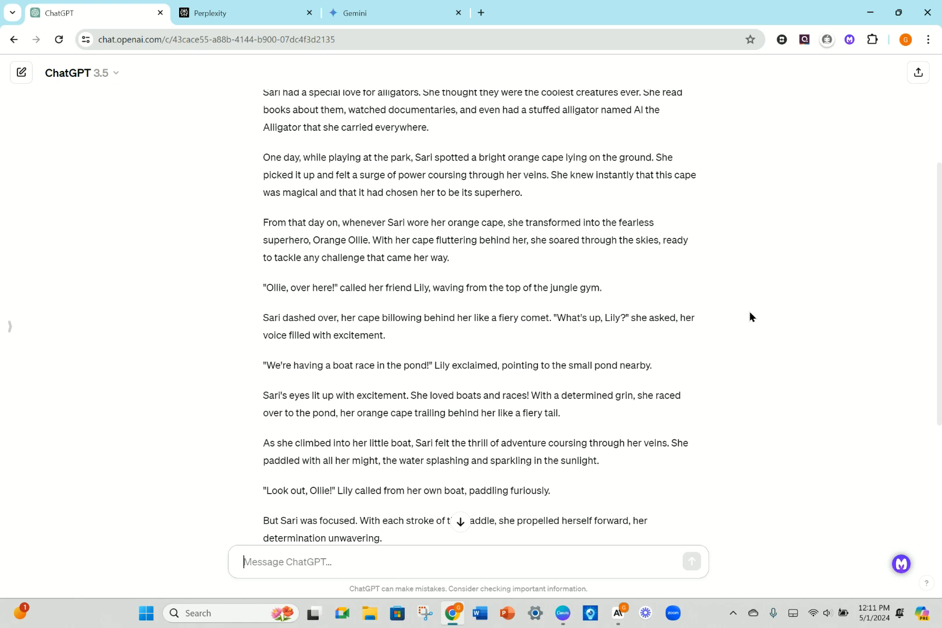
Step: Ask ChatGPT the follow-up "List the words that used the oa and ea pattern" and review its reply
{"action": "scroll", "coordinate": [750, 317], "scroll_direction": "down", "scroll_amount": 3}
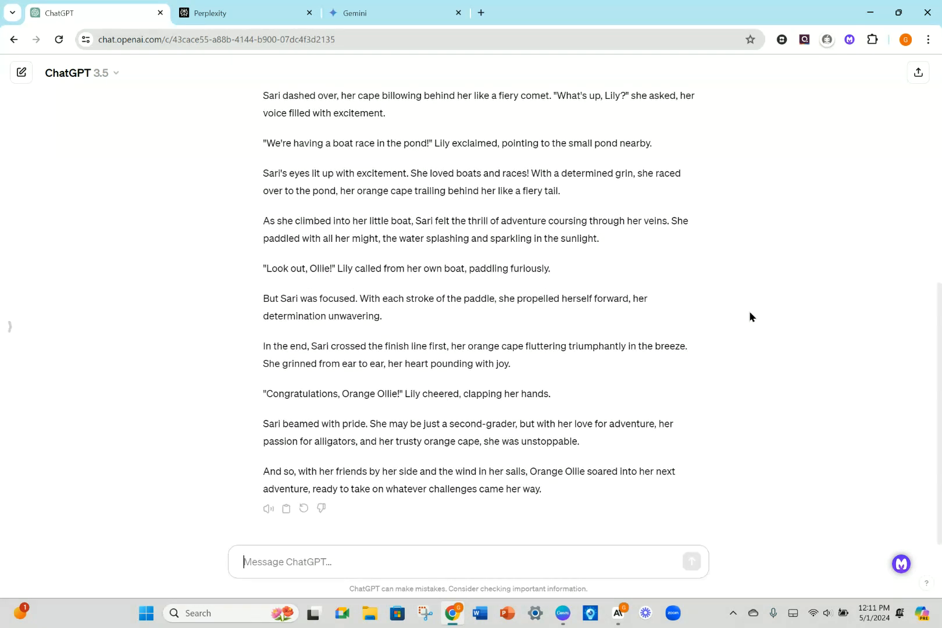
{"action": "left_click", "coordinate": [377, 563]}
{"action": "type", "text": "List the wo"}
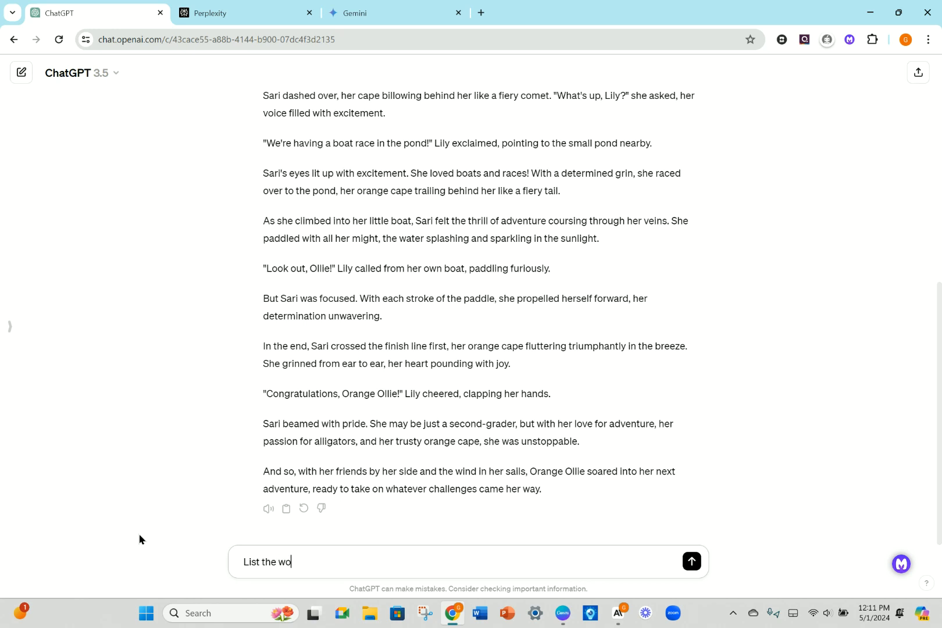
{"action": "type", "text": "rds that used the "}
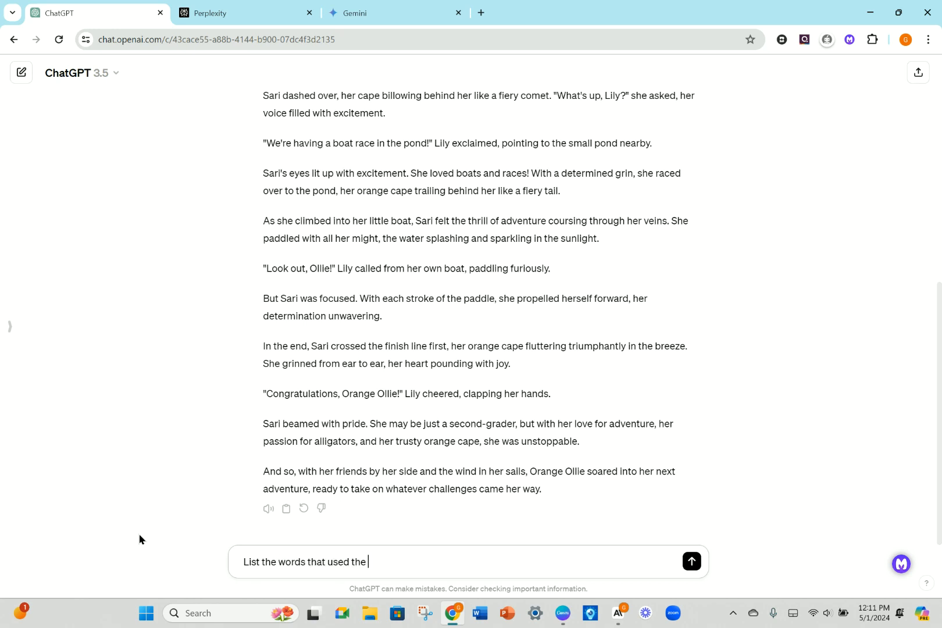
{"action": "type", "text": "oa and ea pattern"}
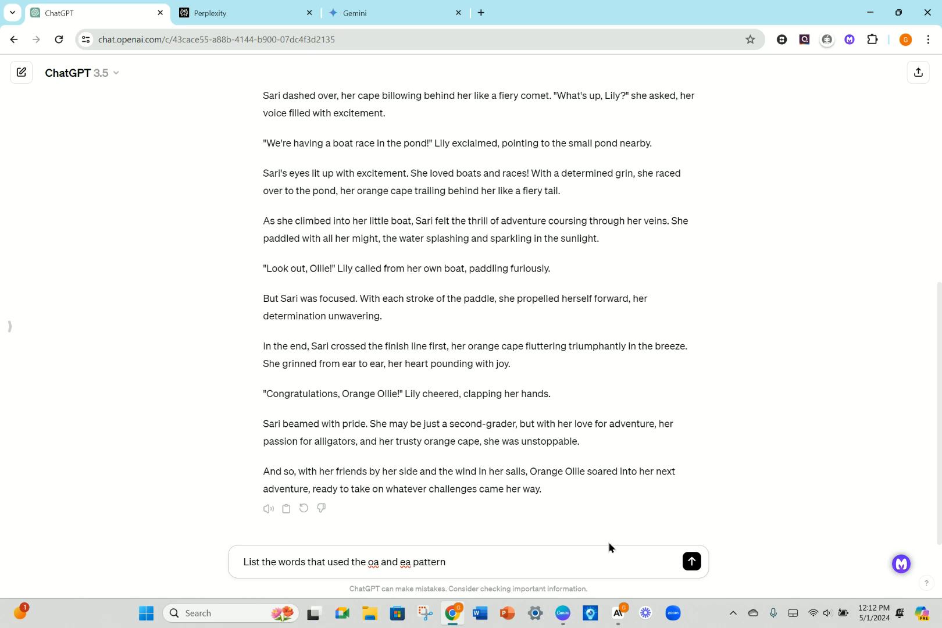
{"action": "left_click", "coordinate": [691, 562]}
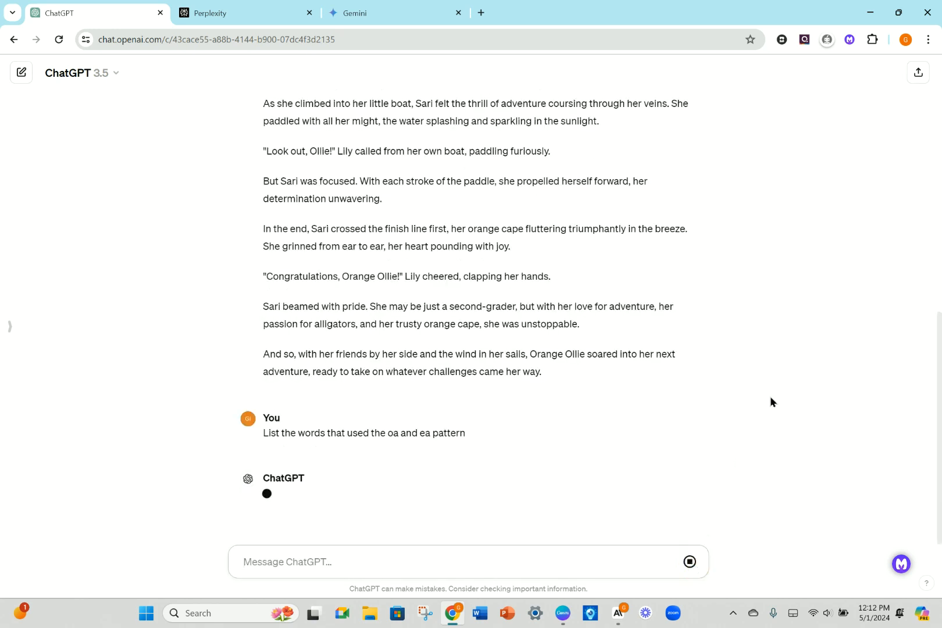
{"action": "scroll", "coordinate": [771, 401], "scroll_direction": "down", "scroll_amount": 3}
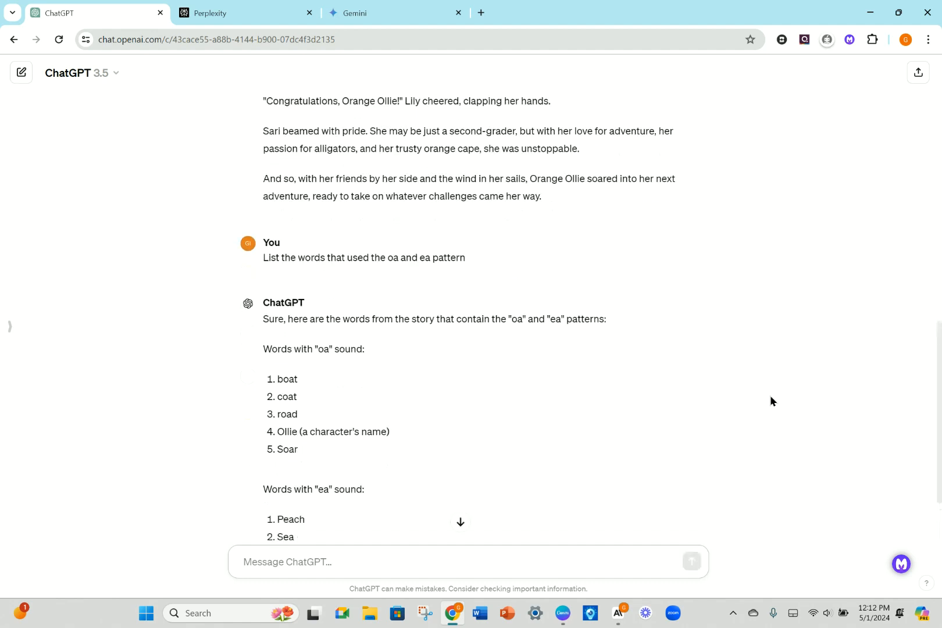
{"action": "scroll", "coordinate": [771, 400], "scroll_direction": "down", "scroll_amount": 2}
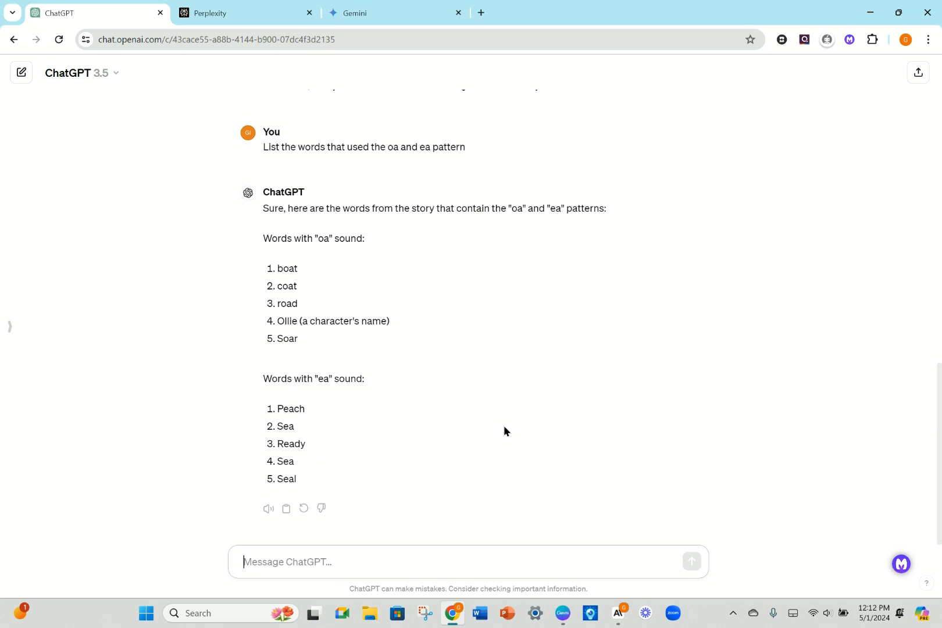
Step: Copy the story prompt from the start of the ChatGPT conversation and submit it in Perplexity
{"action": "scroll", "coordinate": [603, 348], "scroll_direction": "up", "scroll_amount": 15}
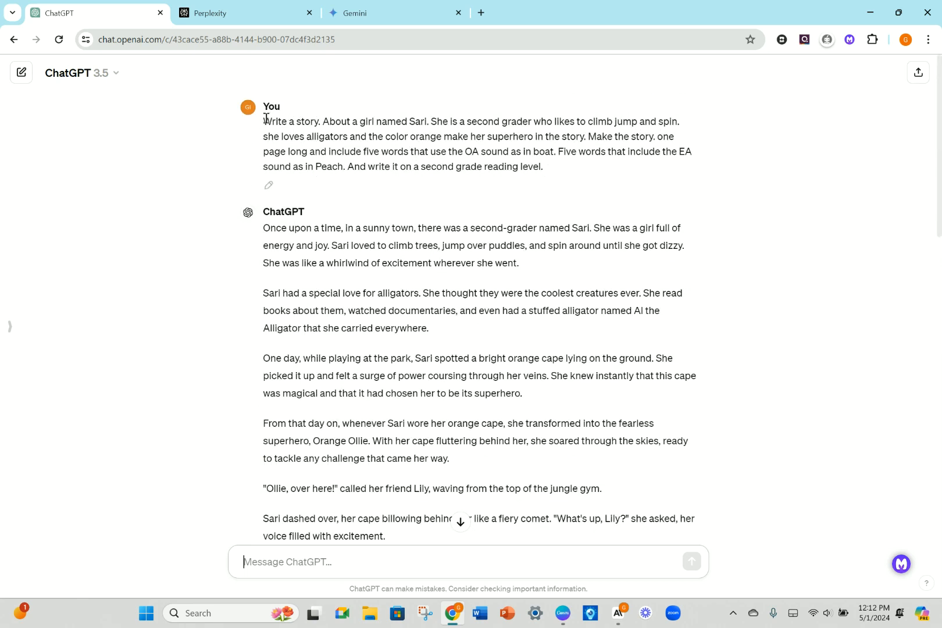
{"action": "mouse_move", "coordinate": [266, 118]}
{"action": "left_mouse_down"}
{"action": "mouse_move", "coordinate": [349, 172]}
{"action": "mouse_move", "coordinate": [560, 191]}
{"action": "left_mouse_up"}
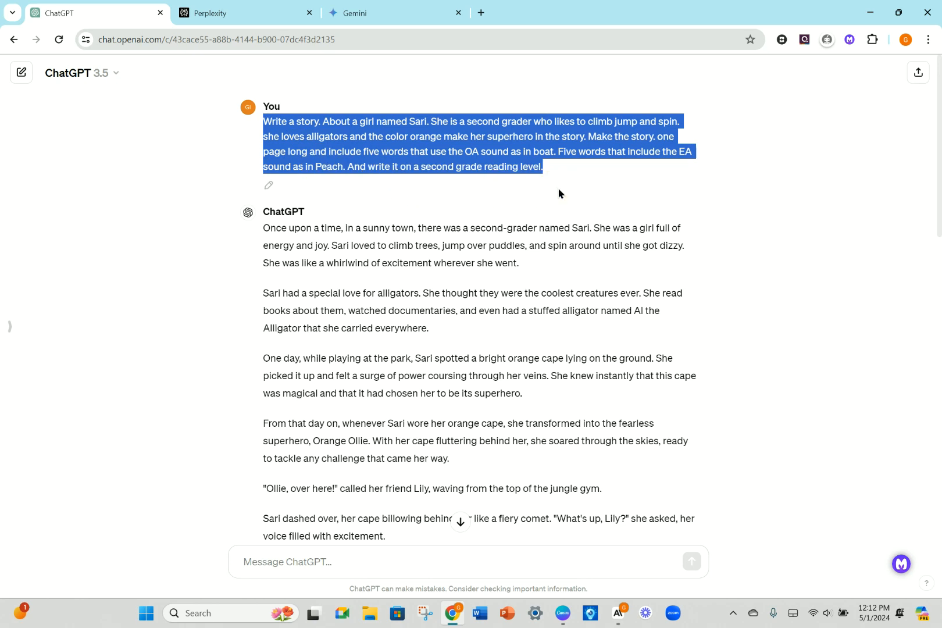
{"action": "left_click", "coordinate": [208, 14]}
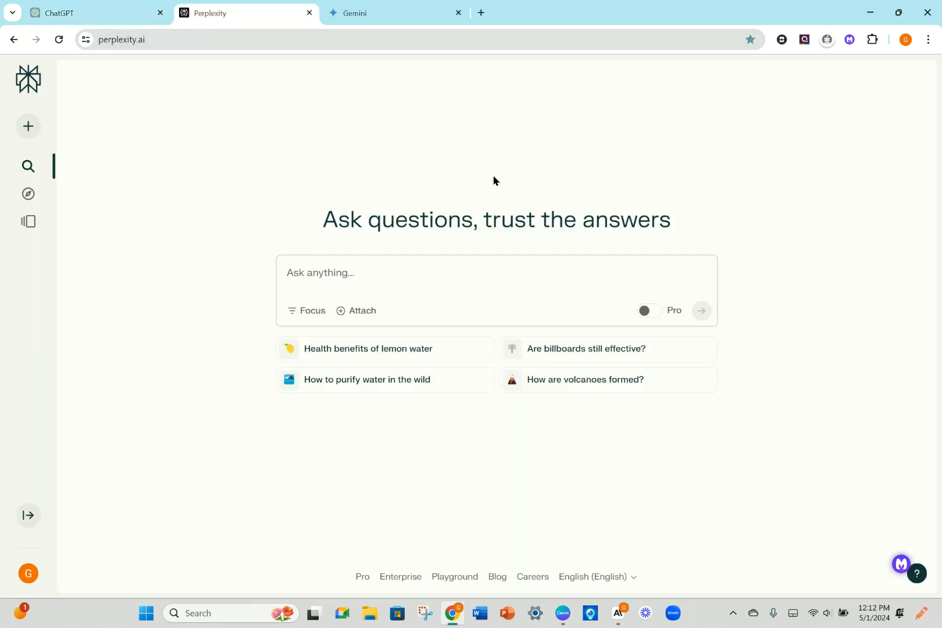
{"action": "left_click", "coordinate": [301, 273]}
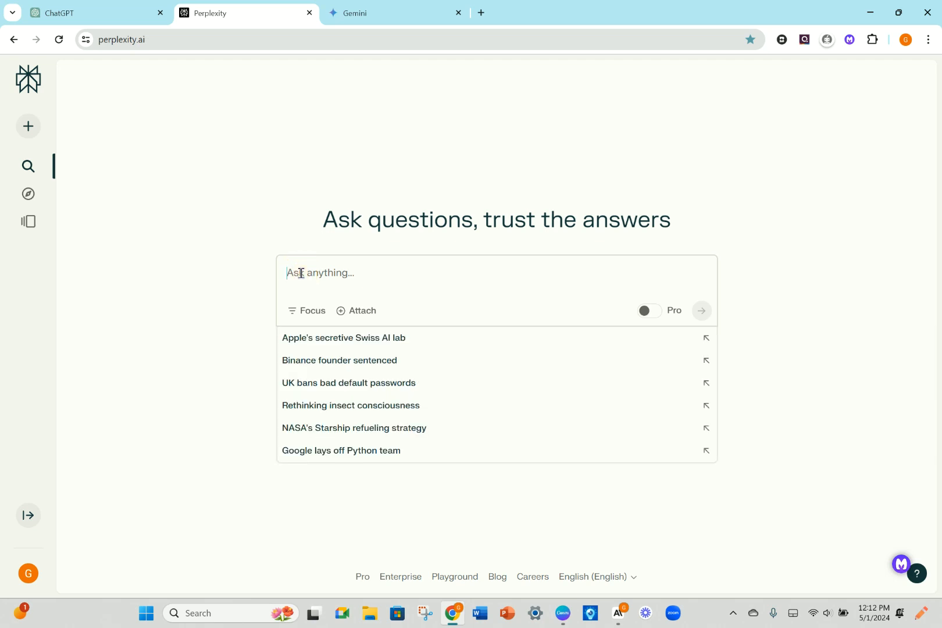
{"action": "type", "text": "Write a story. About a girl named Cali. She is a second grader who likes to climb jump and spin. she loves alligators and the color orange make her superhero in the story. Make the story. one page long and include five words that use the OA sound as in boat. Five words that include the EA sound as in Peach. And write it on a second grade reading level."}
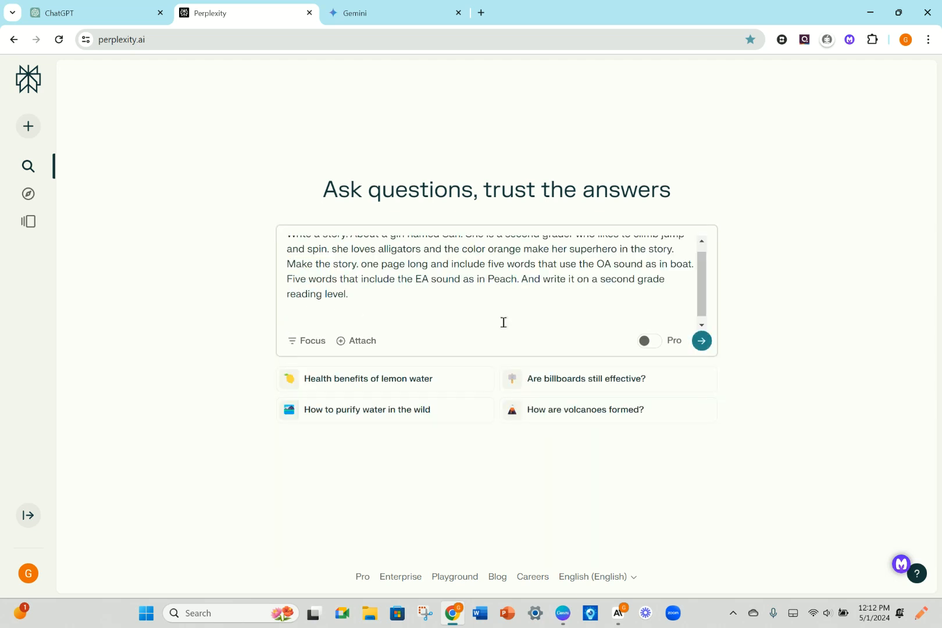
{"action": "left_click", "coordinate": [701, 341]}
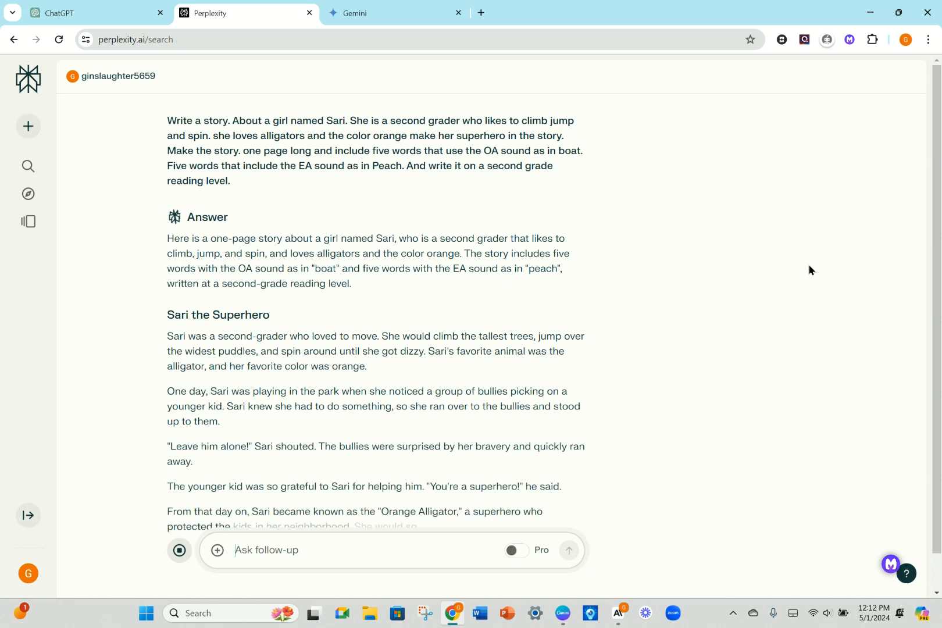
Step: Read through Perplexity's superhero story and check its lists of OA and EA words against the story text
{"action": "scroll", "coordinate": [714, 356], "scroll_direction": "down", "scroll_amount": 2}
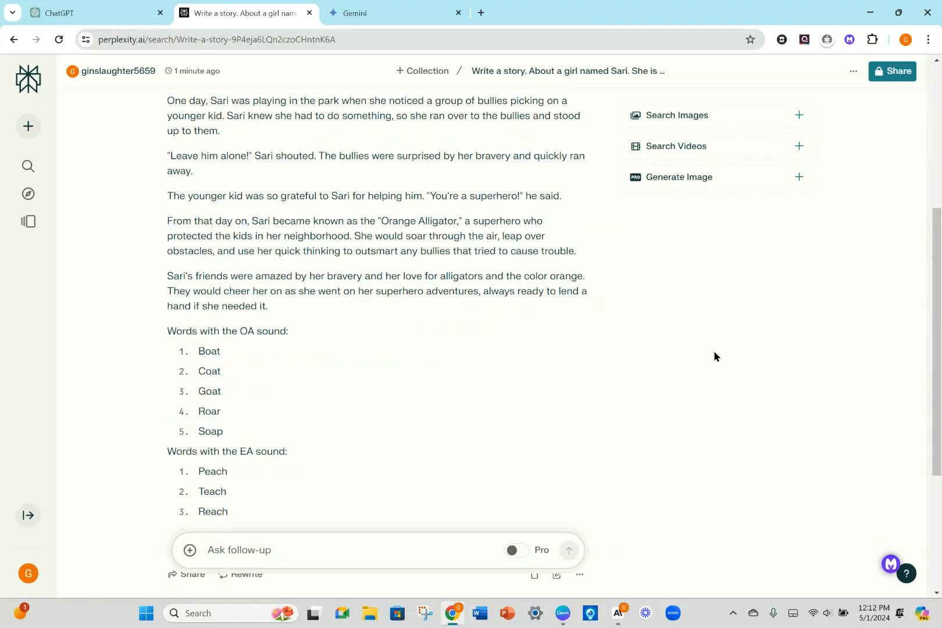
{"action": "scroll", "coordinate": [715, 357], "scroll_direction": "up", "scroll_amount": 3}
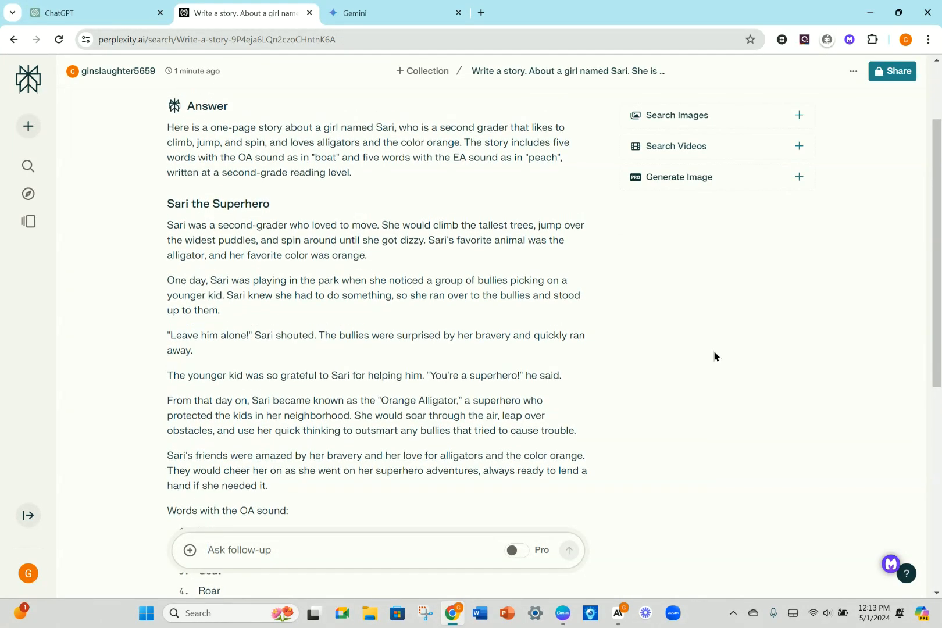
{"action": "scroll", "coordinate": [715, 357], "scroll_direction": "down", "scroll_amount": 1}
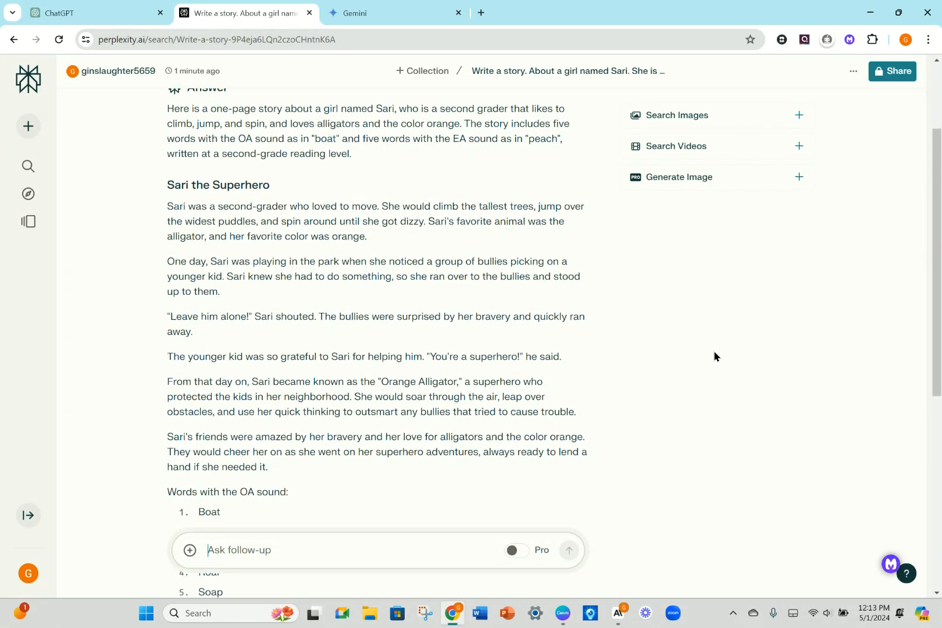
{"action": "scroll", "coordinate": [714, 356], "scroll_direction": "down", "scroll_amount": 3}
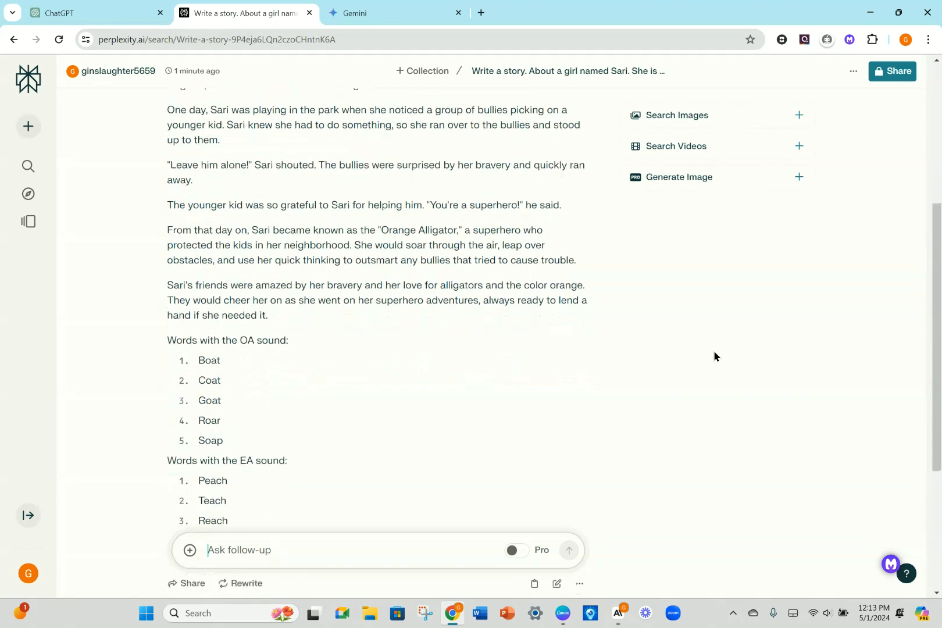
{"action": "scroll", "coordinate": [715, 357], "scroll_direction": "down", "scroll_amount": 3}
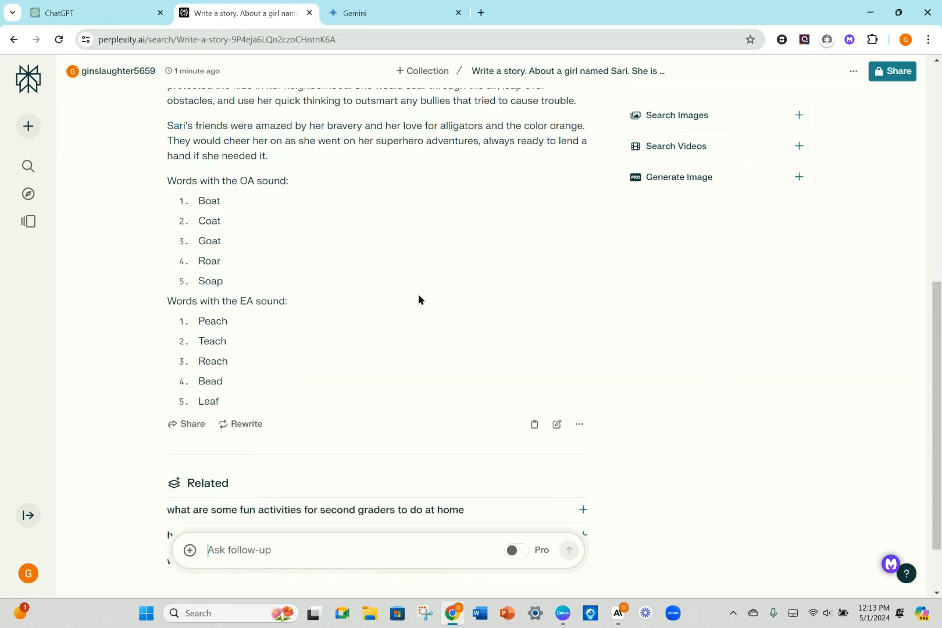
{"action": "scroll", "coordinate": [419, 295], "scroll_direction": "up", "scroll_amount": 2}
{"action": "scroll", "coordinate": [419, 295], "scroll_direction": "down", "scroll_amount": 1}
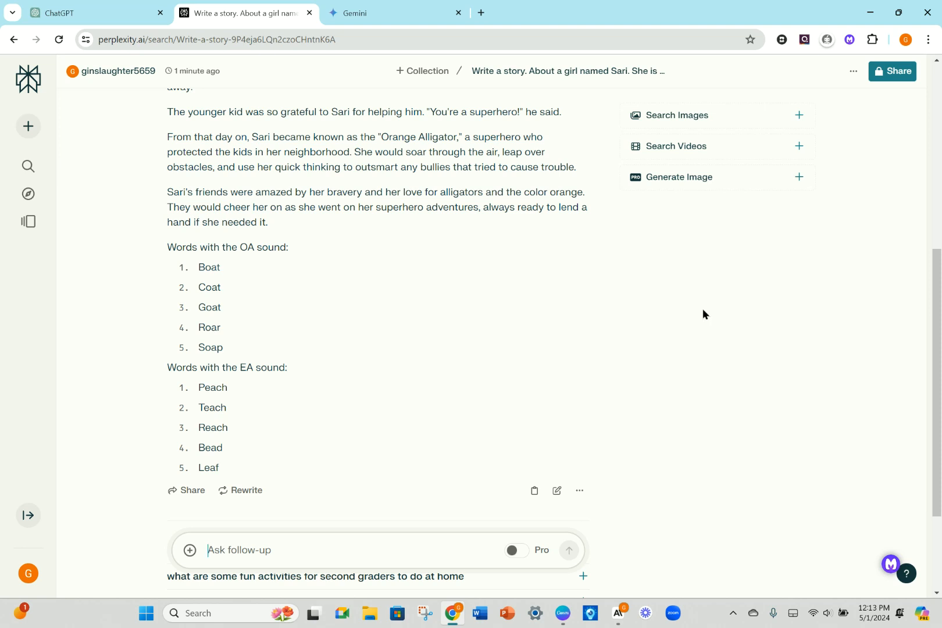
{"action": "scroll", "coordinate": [703, 310], "scroll_direction": "up", "scroll_amount": 6}
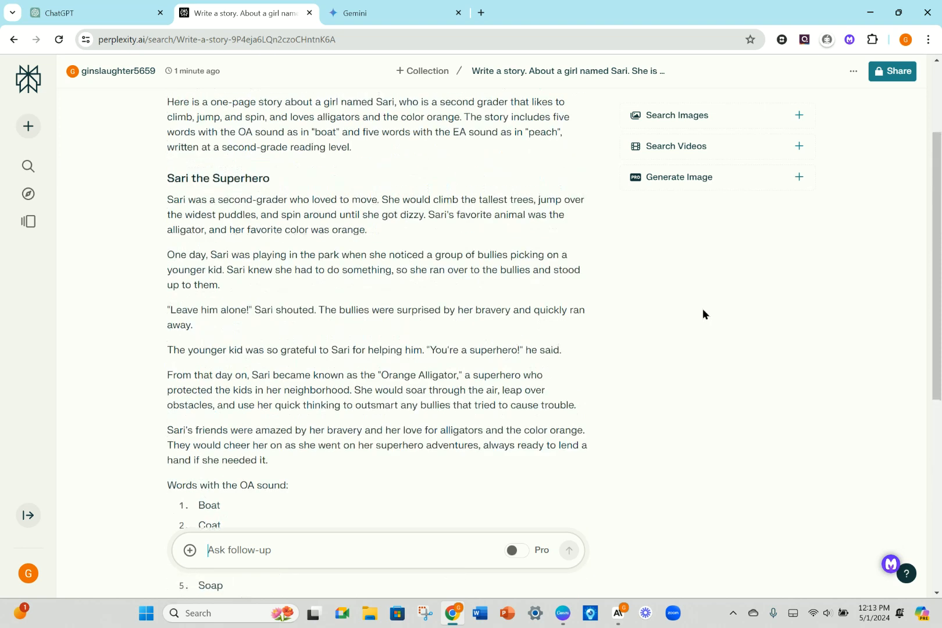
{"action": "scroll", "coordinate": [703, 310], "scroll_direction": "down", "scroll_amount": 8}
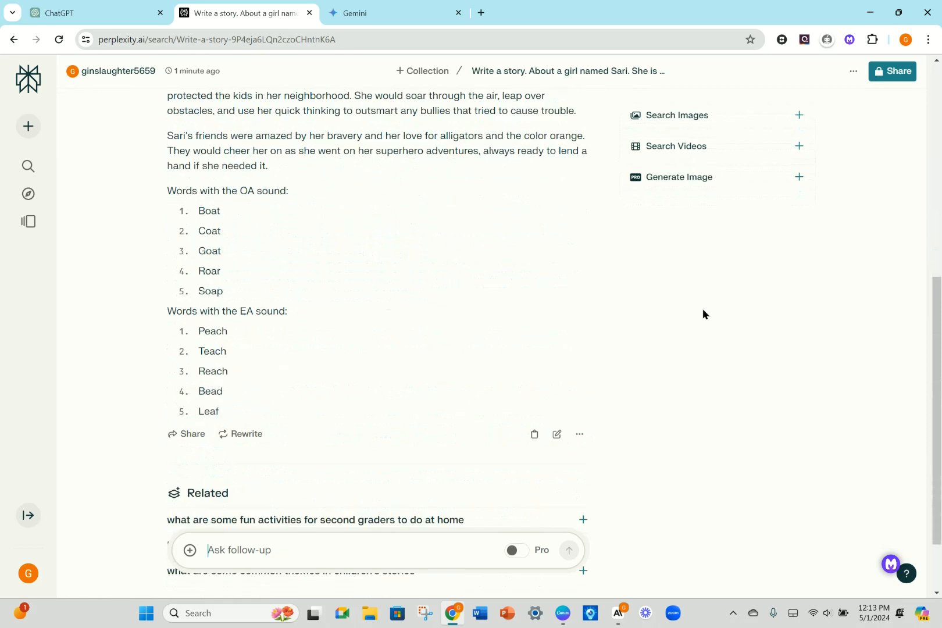
Step: Copy the full story prompt from the start of the Perplexity thread, switch to the Claude app and submit it there
{"action": "scroll", "coordinate": [703, 311], "scroll_direction": "up", "scroll_amount": 8}
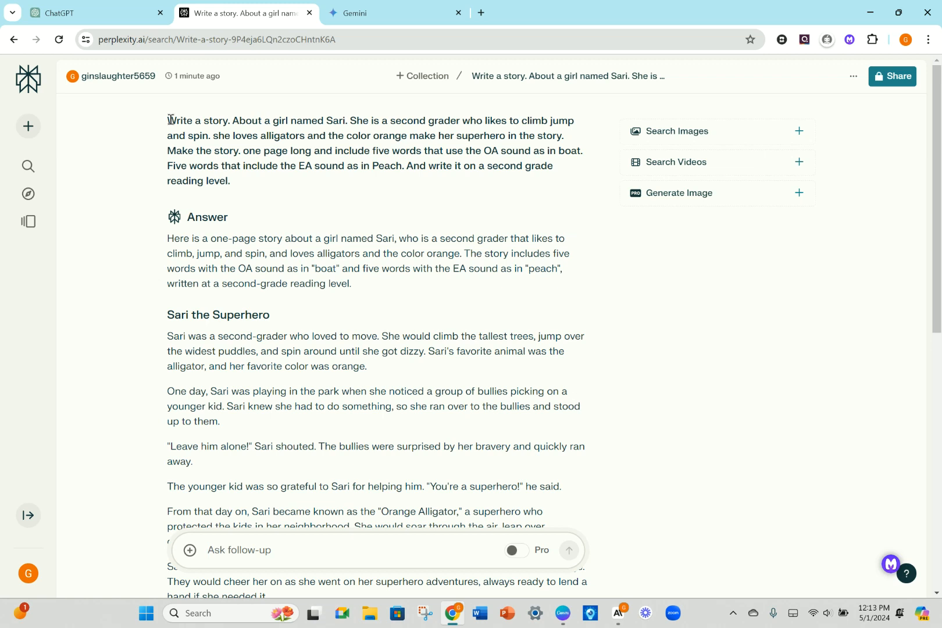
{"action": "left_click_drag", "start_coordinate": [171, 119], "coordinate": [254, 182]}
{"action": "key", "text": "ctrl+c"}
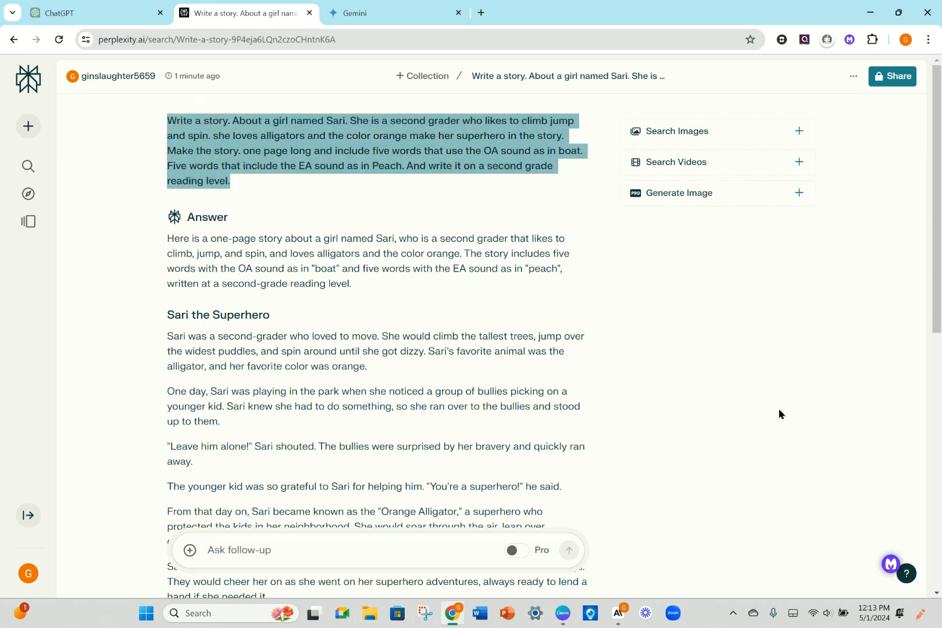
{"action": "left_click", "coordinate": [618, 613]}
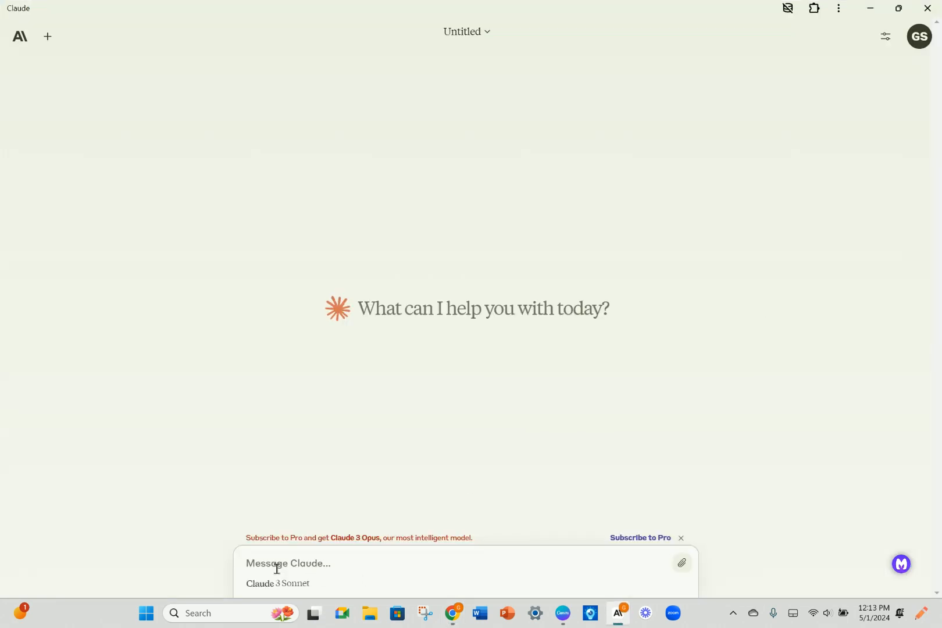
{"action": "left_click", "coordinate": [266, 565]}
{"action": "key", "text": "ctrl+v"}
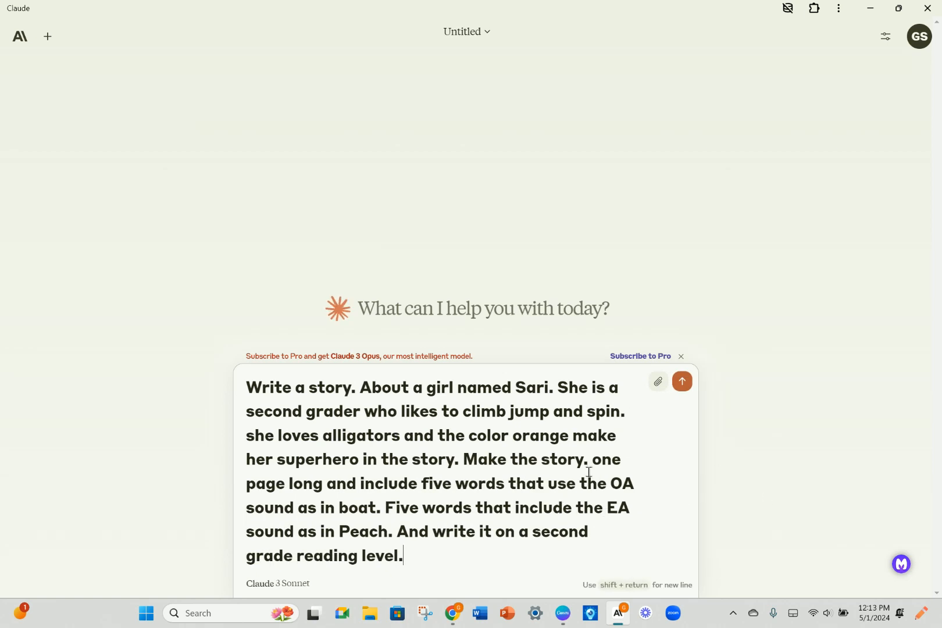
{"action": "left_click", "coordinate": [682, 384]}
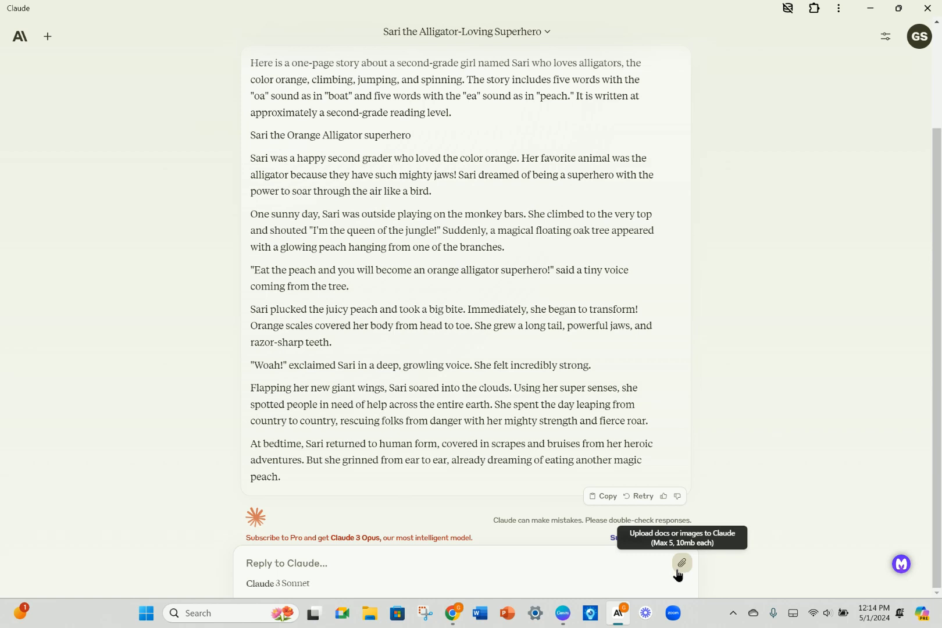
Step: Ask Claude the follow-up "List the words that have the ea and oa pattern" and look back over the conversation
{"action": "left_click", "coordinate": [345, 566]}
{"action": "type", "text": "L"}
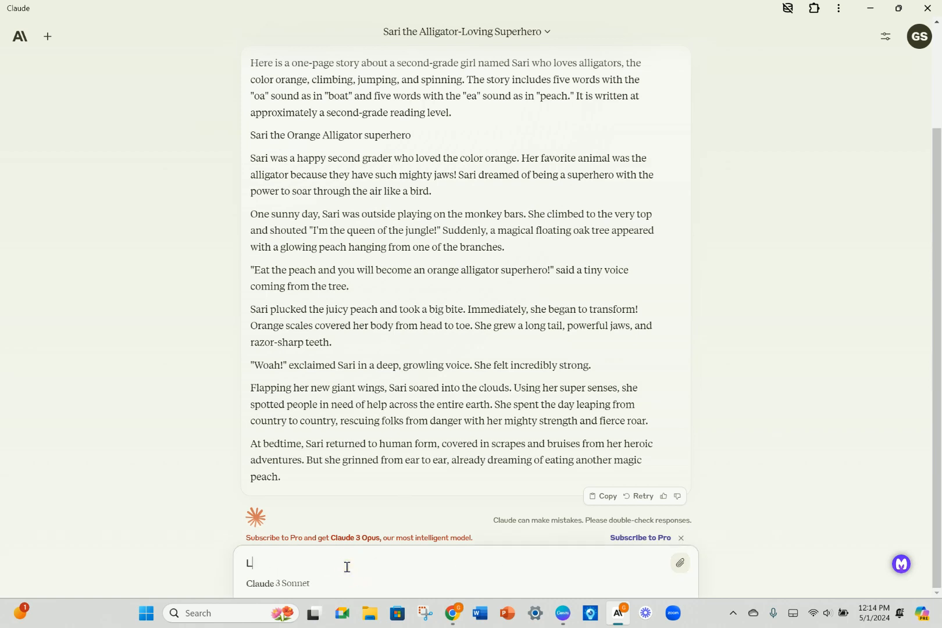
{"action": "type", "text": "ist the oa\""}
{"action": "key", "text": "BackSpace"}
{"action": "key", "text": "BackSpace"}
{"action": "key", "text": "BackSpace"}
{"action": "type", "text": "wo"}
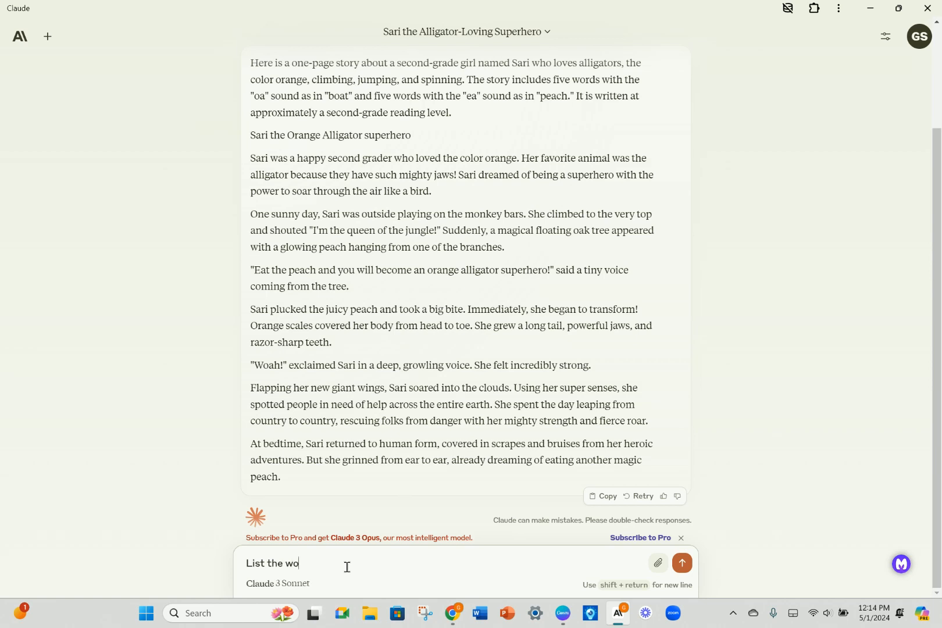
{"action": "type", "text": "rds that ha"}
{"action": "key", "text": "BackSpace"}
{"action": "key", "text": "BackSpace"}
{"action": "key", "text": "BackSpace"}
{"action": "type", "text": "that have the ea and oa pattern"}
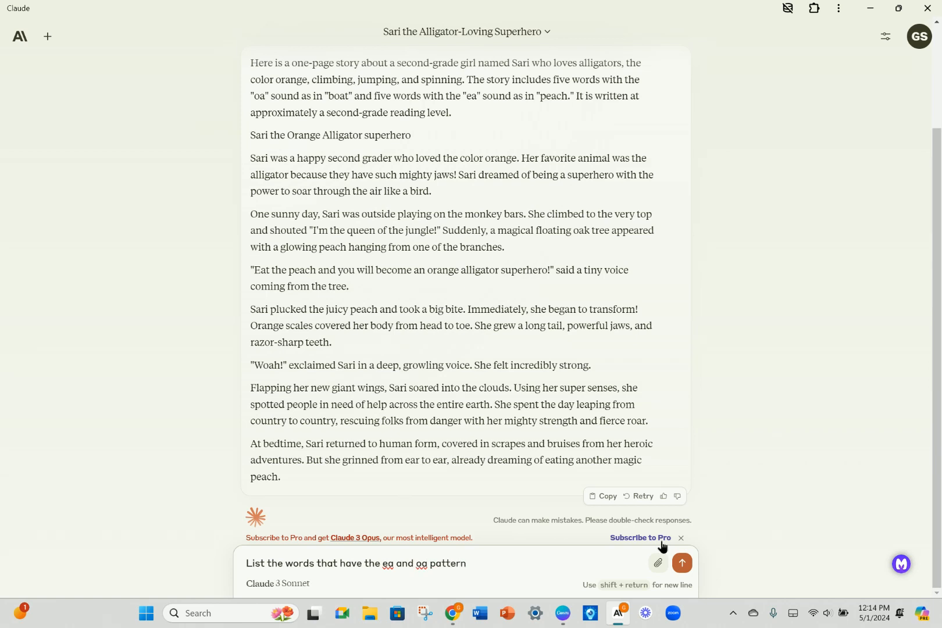
{"action": "left_click", "coordinate": [682, 562]}
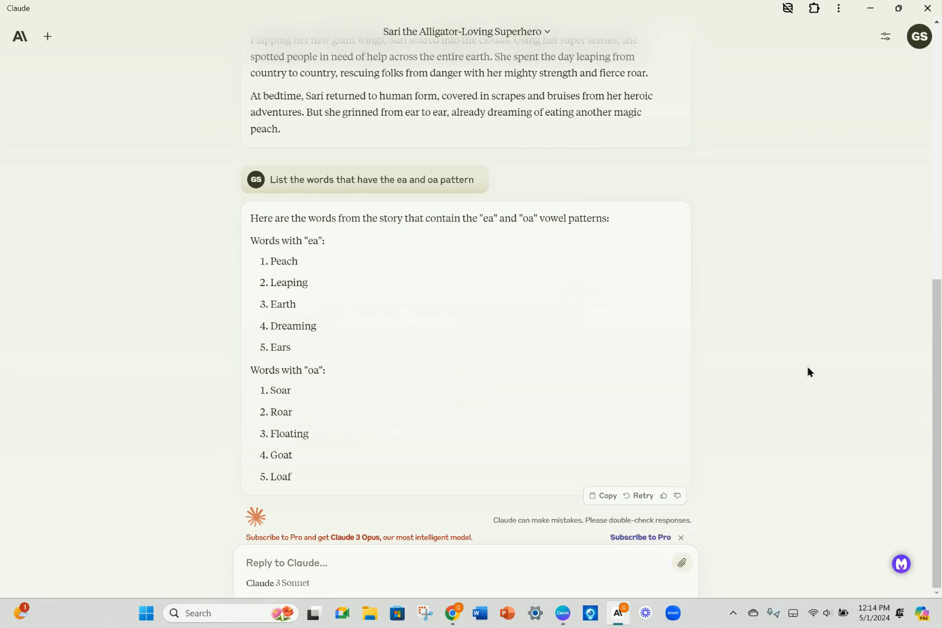
{"action": "scroll", "coordinate": [808, 372], "scroll_direction": "up", "scroll_amount": 8}
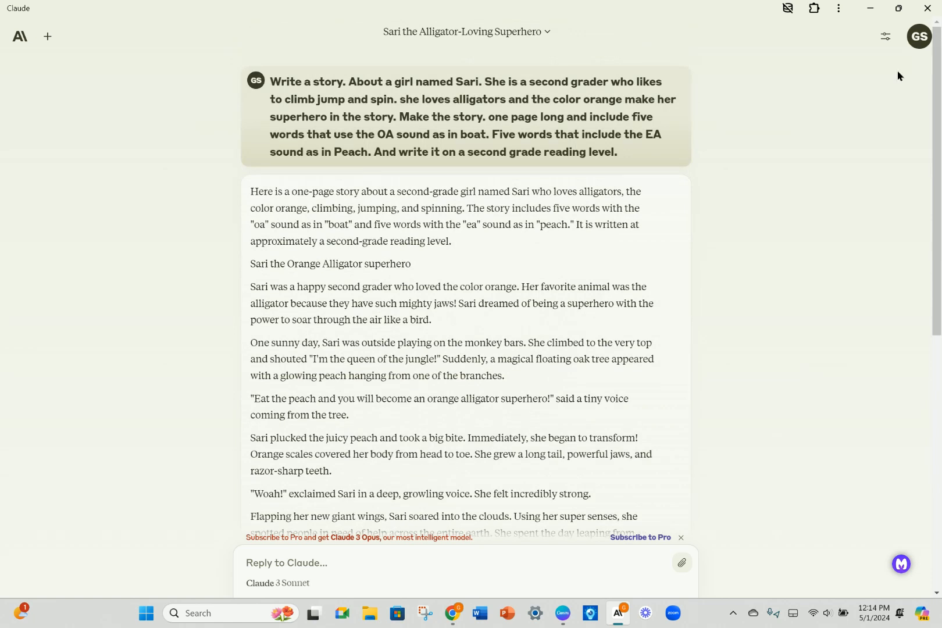
Step: Return to the Perplexity thread in Chrome and look over its story and word lists again
{"action": "left_click", "coordinate": [869, 14]}
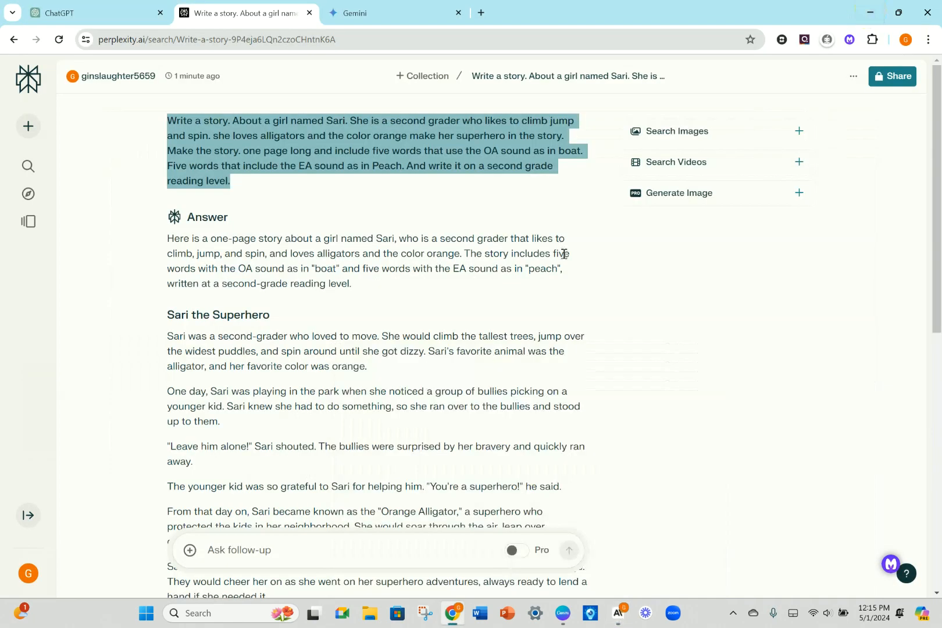
{"action": "left_click", "coordinate": [675, 323]}
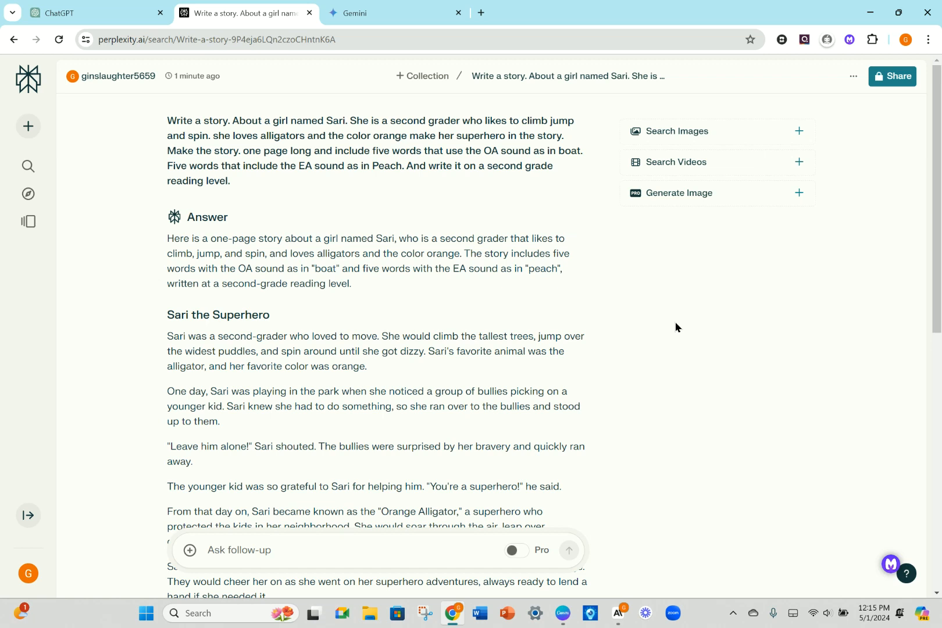
{"action": "scroll", "coordinate": [675, 326], "scroll_direction": "down", "scroll_amount": 3}
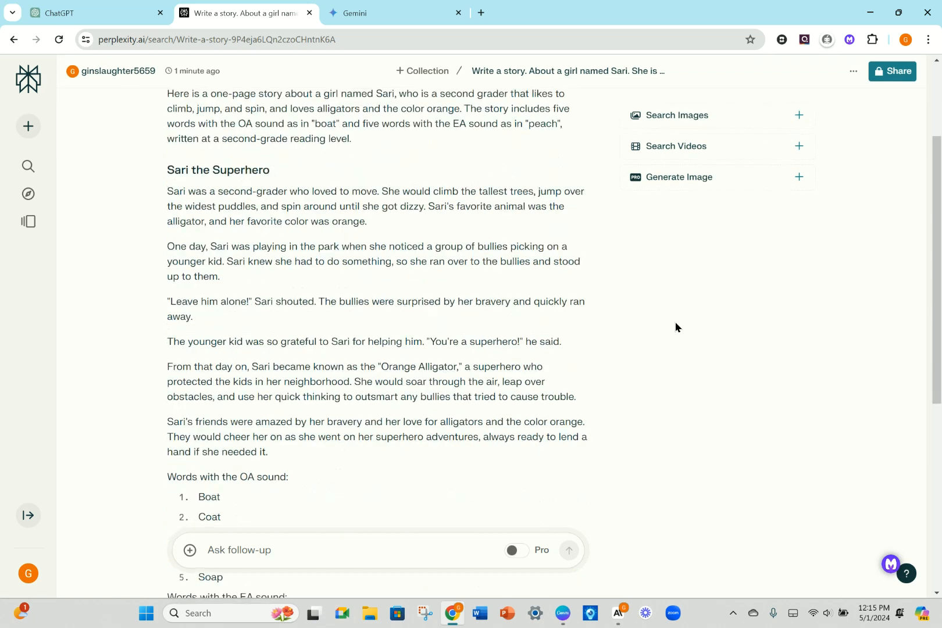
{"action": "scroll", "coordinate": [675, 327], "scroll_direction": "down", "scroll_amount": 2}
{"action": "scroll", "coordinate": [675, 327], "scroll_direction": "up", "scroll_amount": 5}
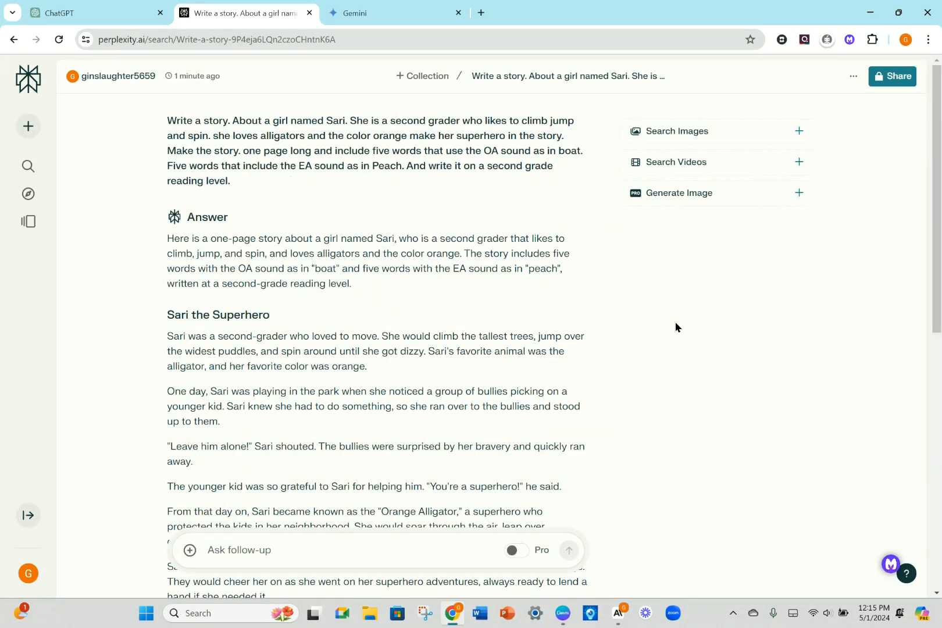